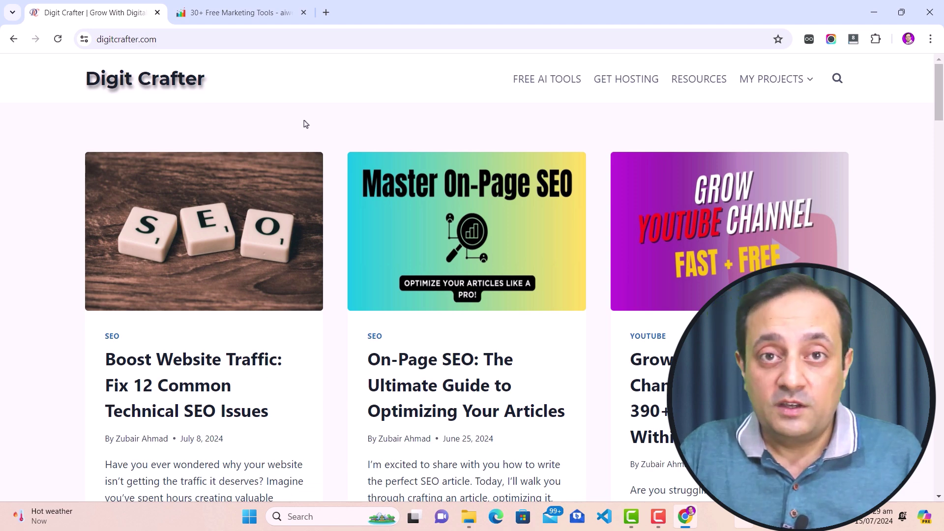
Open the Grow New YouTube Channel article from the Digit Crafter blog in a new tab.
{"action": "scroll", "coordinate": [255, 180], "scroll_direction": "down", "scroll_amount": 2}
{"action": "scroll", "coordinate": [278, 264], "scroll_direction": "up", "scroll_amount": 2}
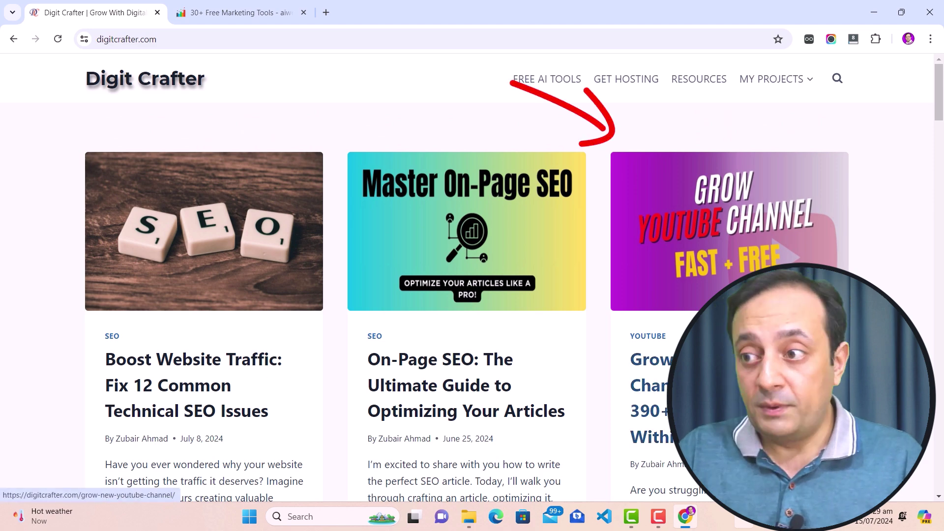
{"action": "right_click", "coordinate": [699, 182]}
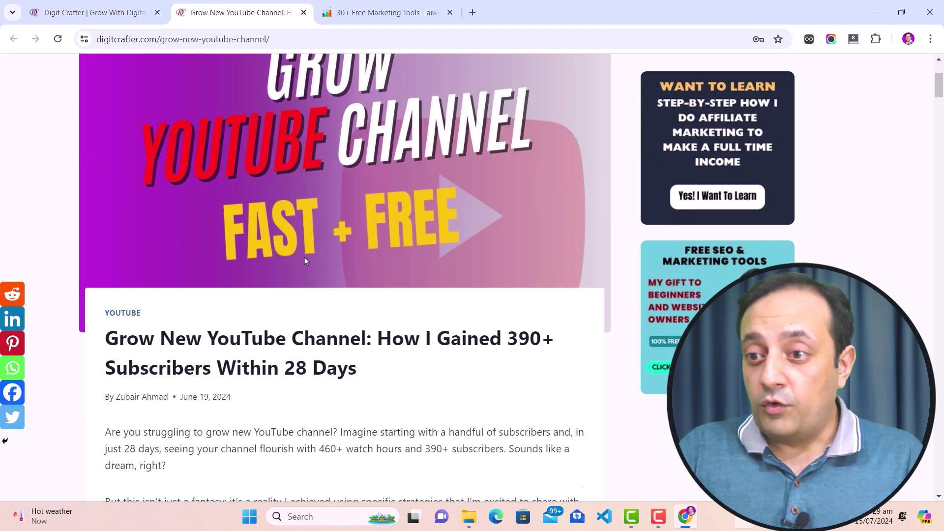
Select the intro passage from 'Imagine starting' to 'dream, right?'.
{"action": "scroll", "coordinate": [305, 258], "scroll_direction": "down", "scroll_amount": 1}
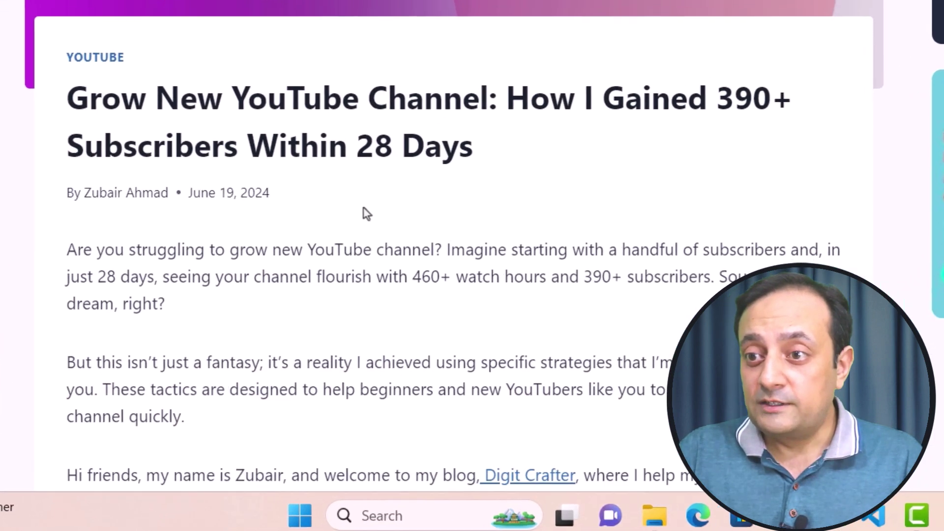
{"action": "left_click_drag", "start_coordinate": [67, 249], "coordinate": [450, 247]}
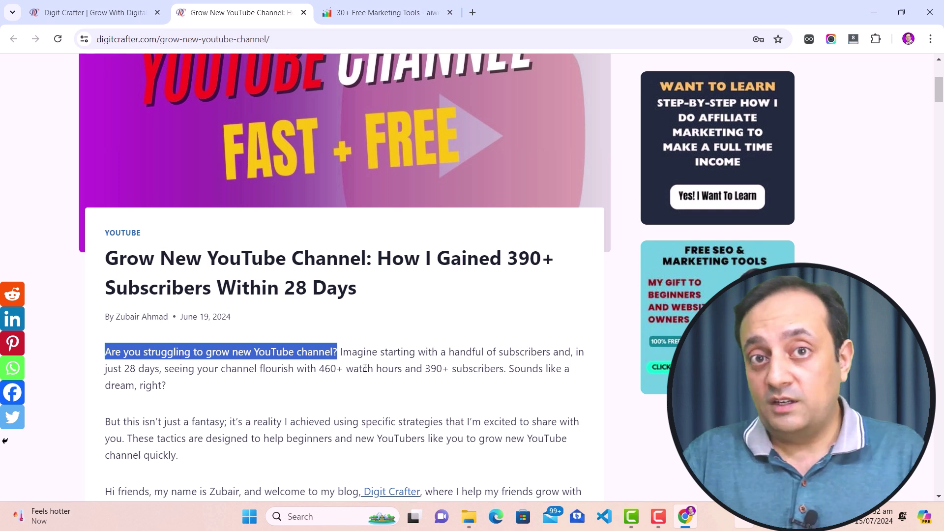
{"action": "left_click_drag", "start_coordinate": [340, 352], "coordinate": [253, 387]}
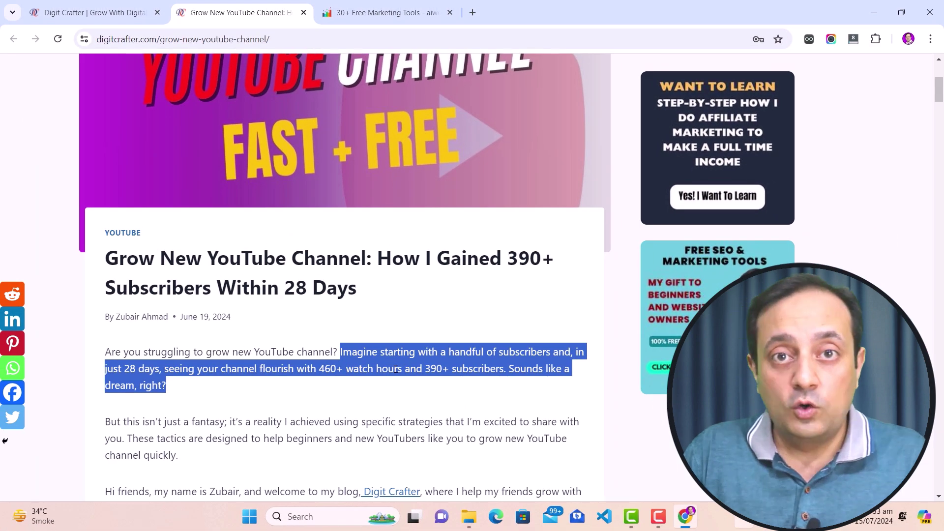
Open YouTube Studio in a new tab via the 'stu' address suggestion.
{"action": "left_click", "coordinate": [473, 13]}
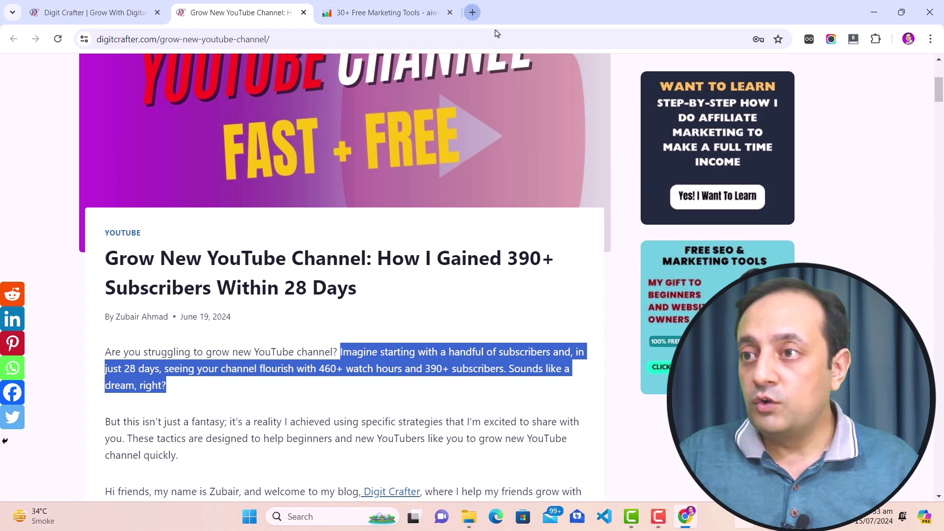
{"action": "left_click", "coordinate": [500, 37]}
{"action": "type", "text": "stu"}
{"action": "key", "text": "Return"}
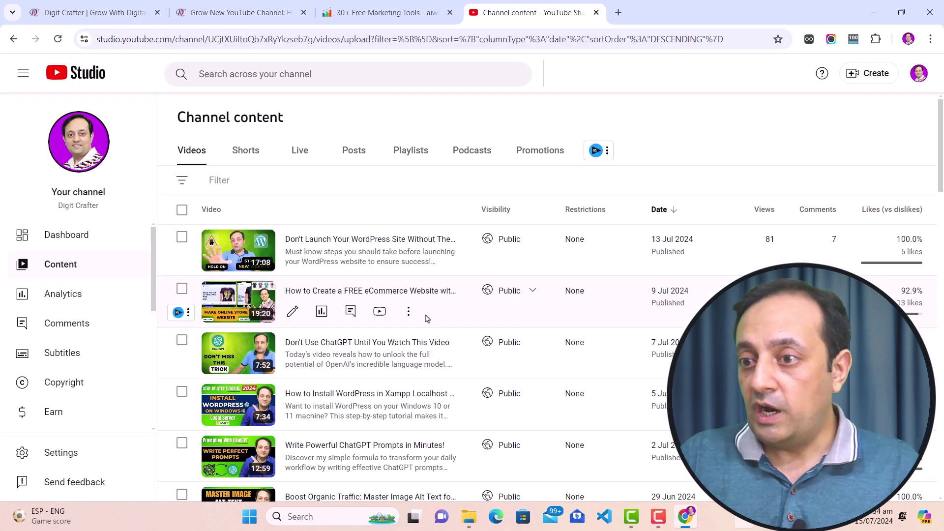
Open the My Secret To Grow New YouTube Channel video's details, then return to the blog article.
{"action": "scroll", "coordinate": [426, 318], "scroll_direction": "down", "scroll_amount": 2}
{"action": "scroll", "coordinate": [426, 319], "scroll_direction": "down", "scroll_amount": 4}
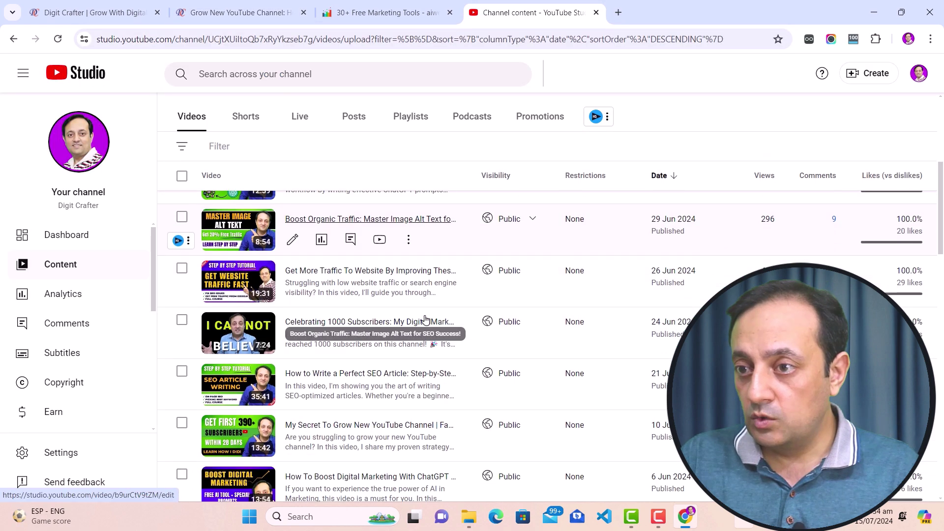
{"action": "left_click", "coordinate": [293, 416]}
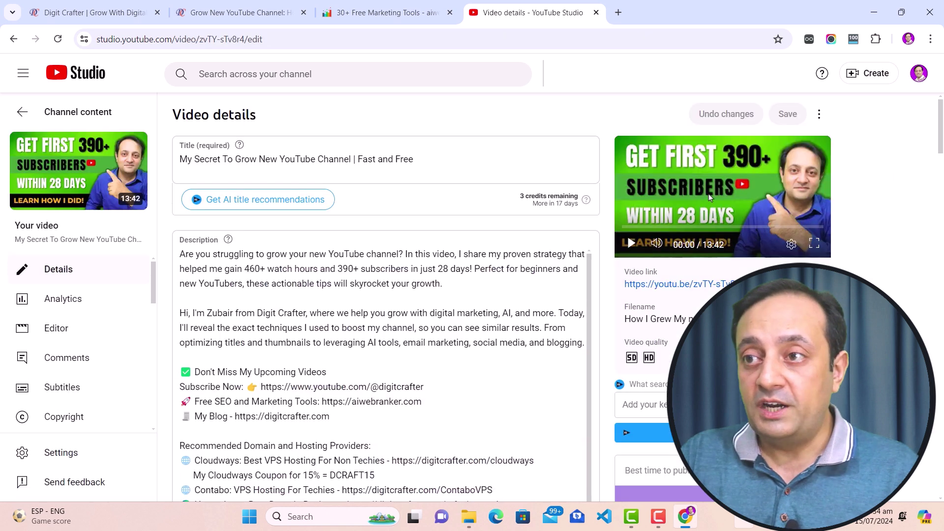
{"action": "left_click", "coordinate": [238, 20]}
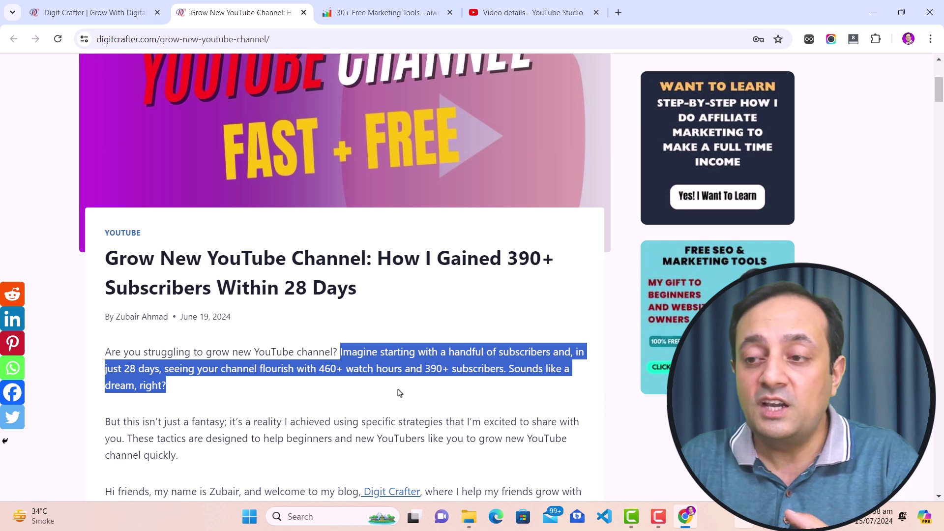
Copy the selected passage and paste it into a new Google Docs document.
{"action": "right_click", "coordinate": [377, 369]}
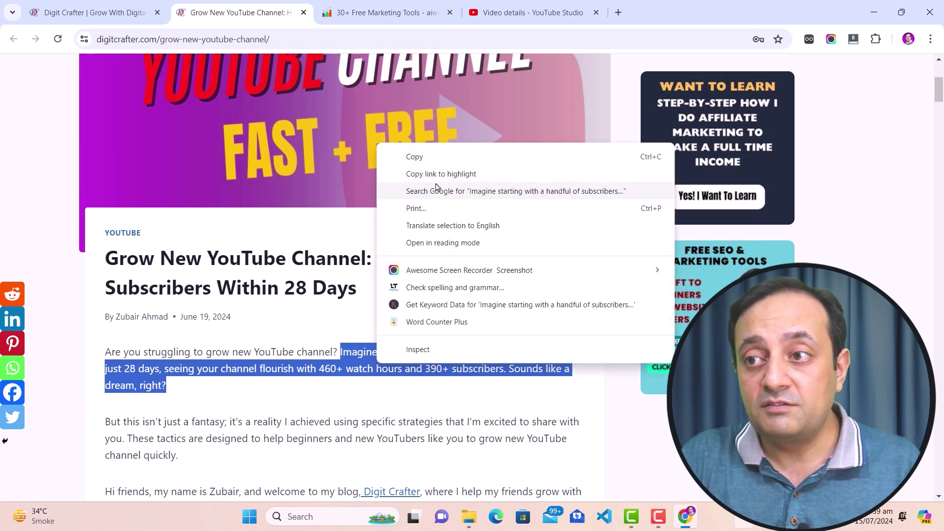
{"action": "left_click", "coordinate": [435, 157]}
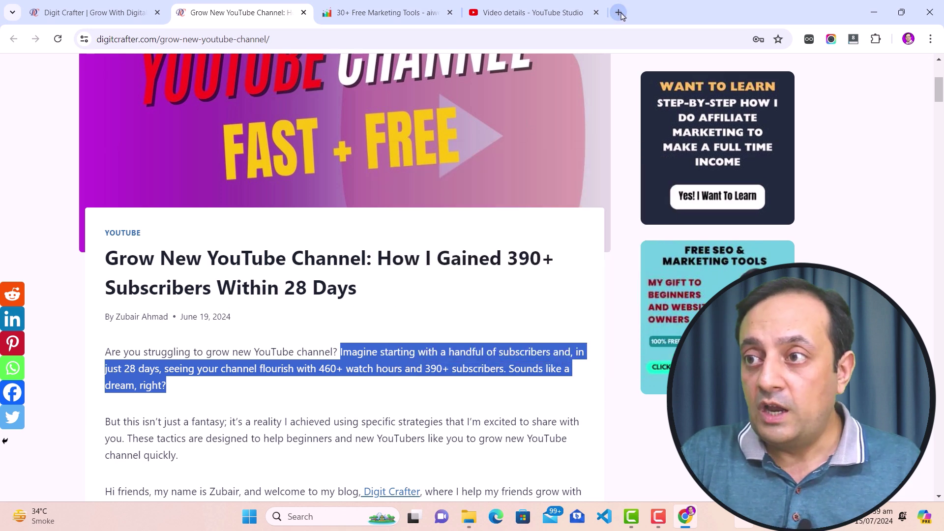
{"action": "left_click", "coordinate": [618, 13]}
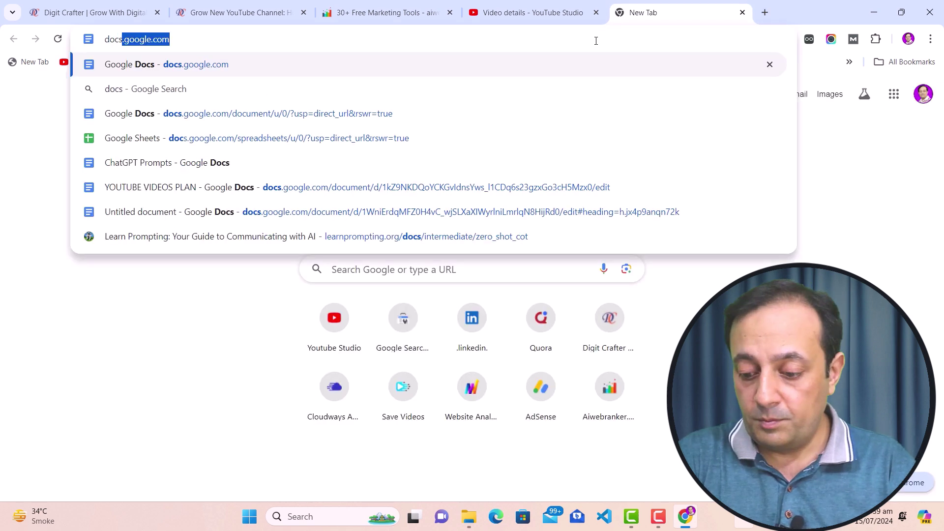
{"action": "key", "text": "Return"}
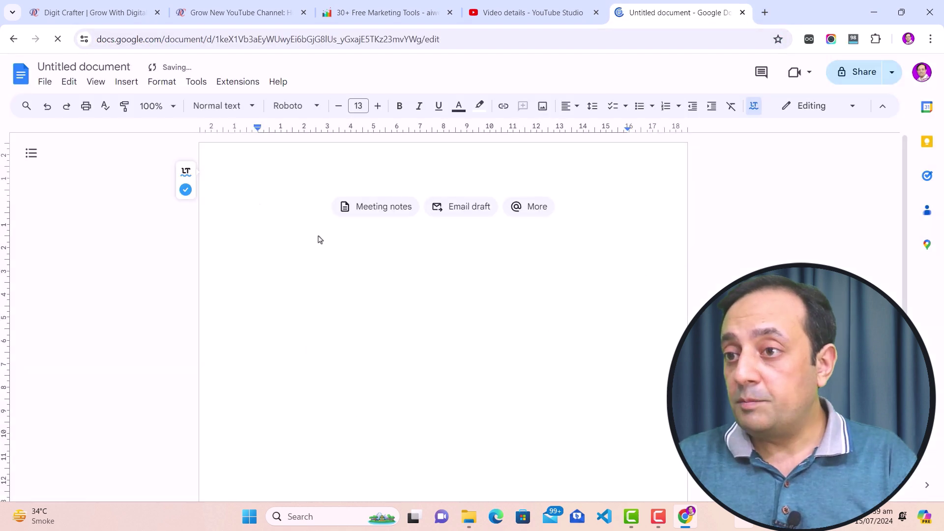
{"action": "key", "text": "ctrl+v"}
Prefix the paragraph with 'According to Digitcrafter,', fix the misspelling, and return to the blog.
{"action": "left_click", "coordinate": [257, 211]}
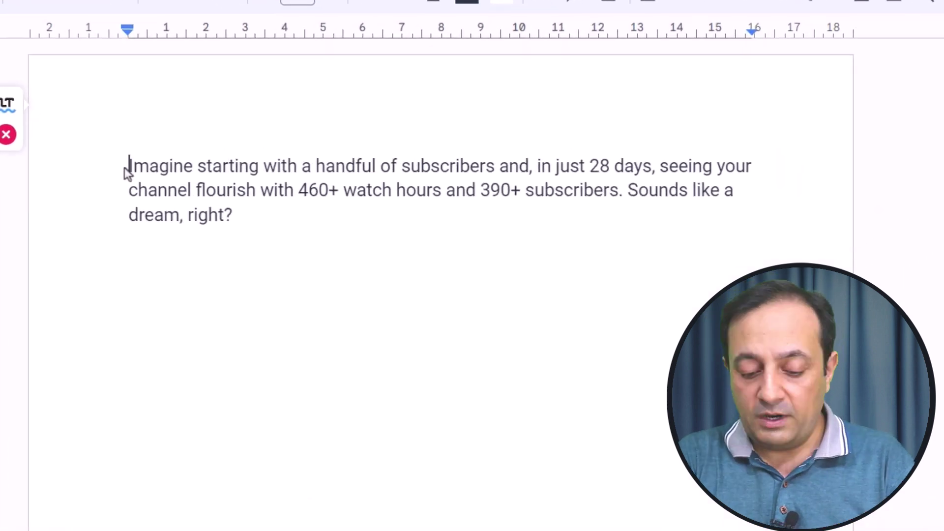
{"action": "type", "text": "Accordign to Digit"}
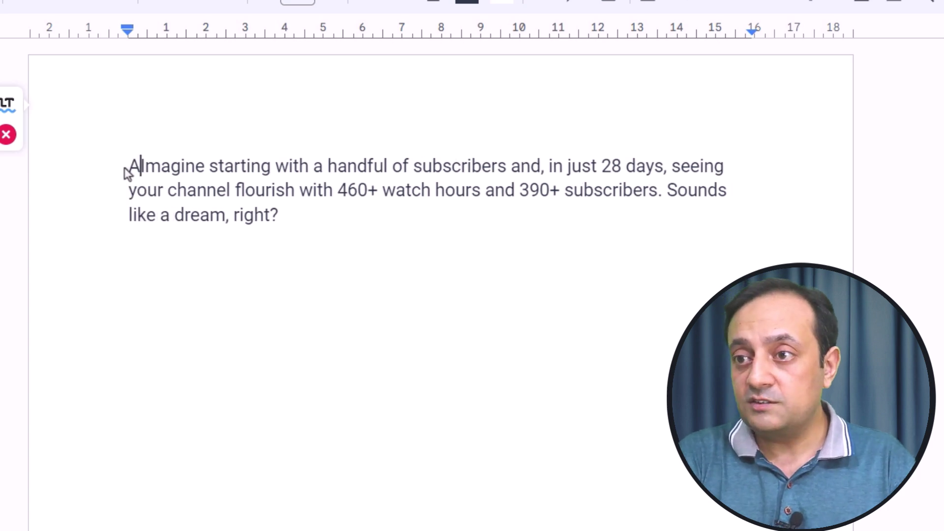
{"action": "type", "text": "crafter,"}
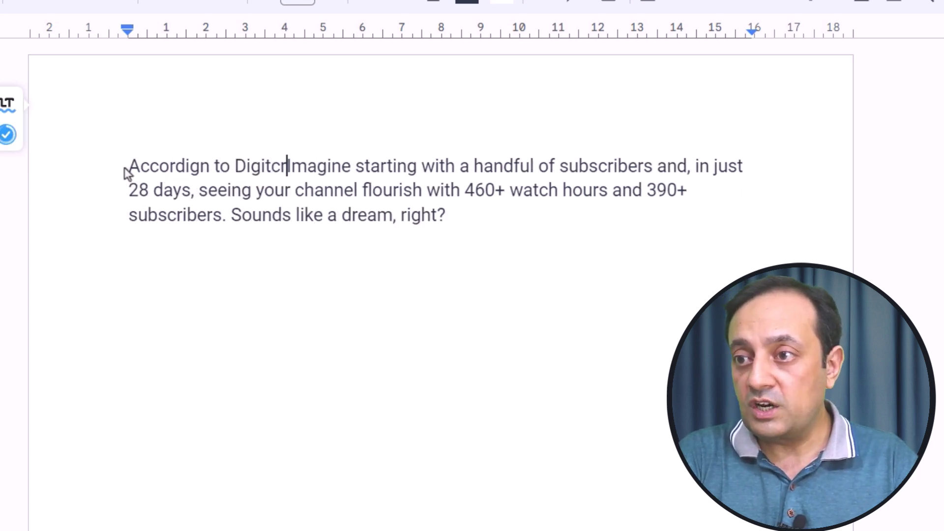
{"action": "left_click", "coordinate": [473, 227], "text": "shift"}
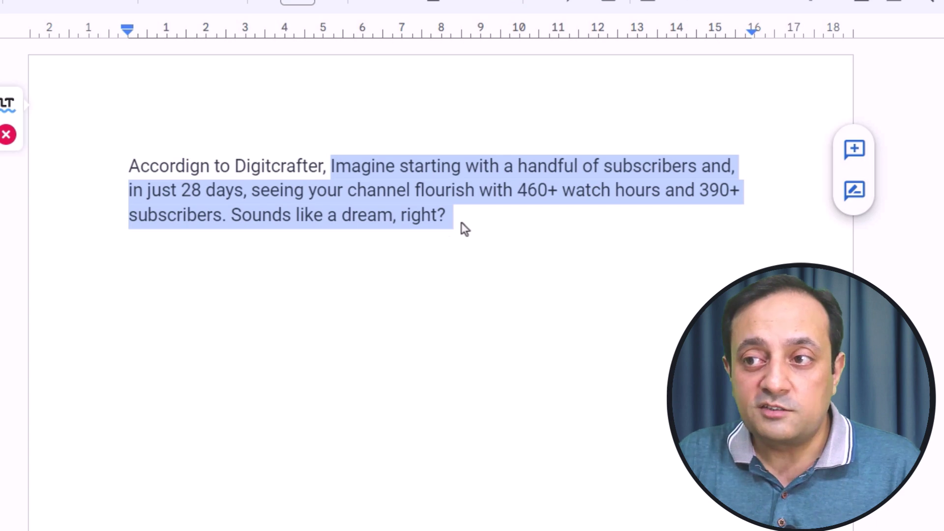
{"action": "left_click", "coordinate": [461, 222]}
{"action": "left_click", "coordinate": [130, 165]}
{"action": "left_click", "coordinate": [471, 223], "text": "shift"}
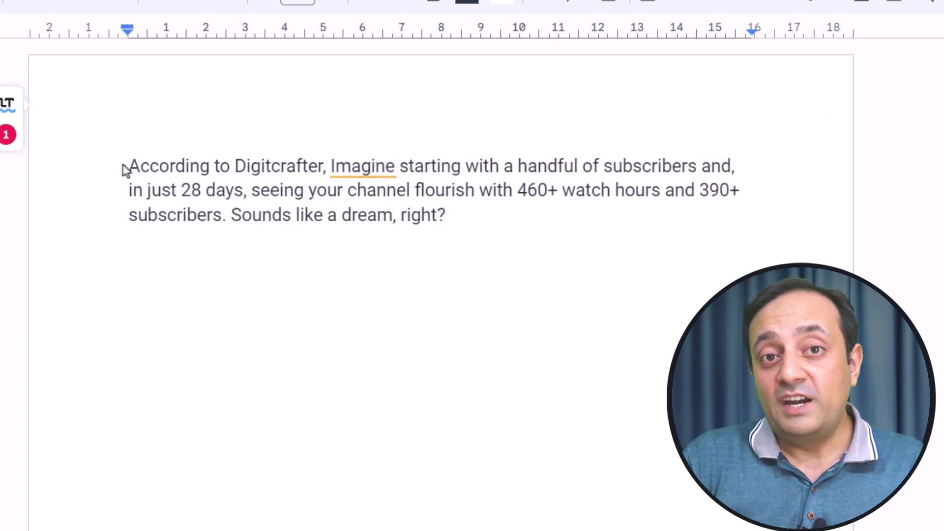
{"action": "left_click_drag", "start_coordinate": [129, 169], "coordinate": [329, 169]}
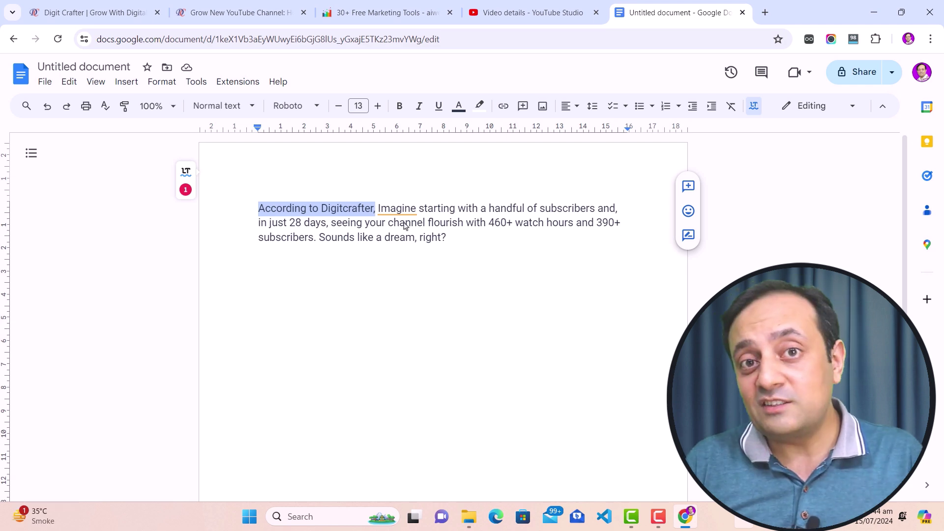
{"action": "left_click", "coordinate": [218, 13]}
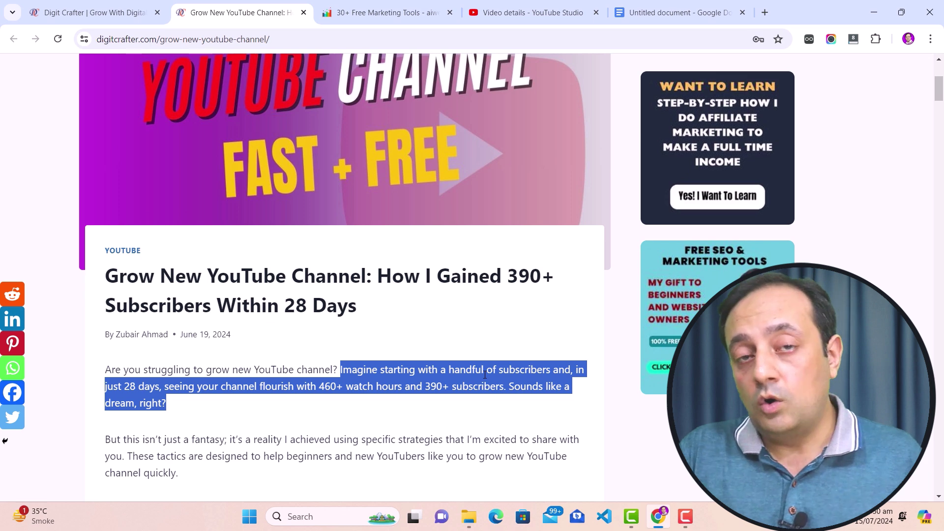
Copy the article's four intro paragraphs.
{"action": "scroll", "coordinate": [485, 374], "scroll_direction": "down", "scroll_amount": 4}
{"action": "left_click_drag", "start_coordinate": [108, 186], "coordinate": [151, 412]}
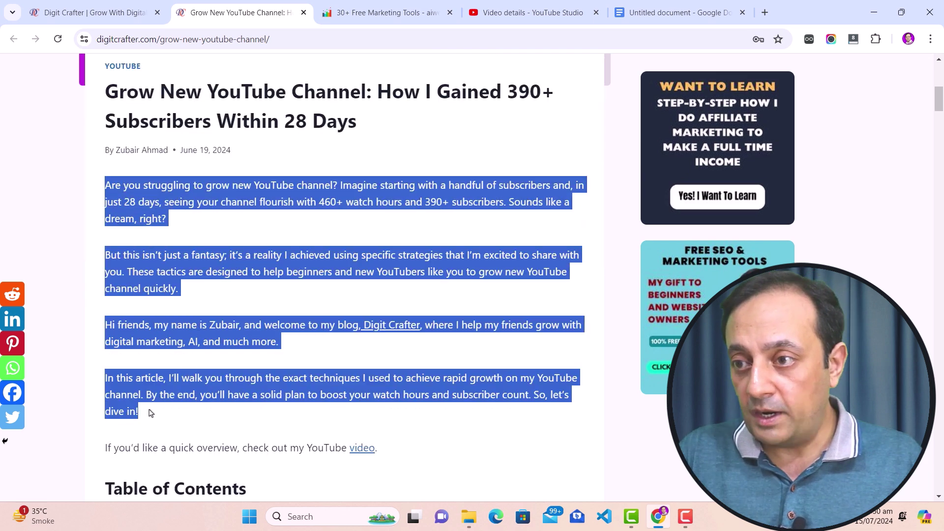
{"action": "right_click", "coordinate": [162, 198]}
{"action": "left_click", "coordinate": [182, 208]}
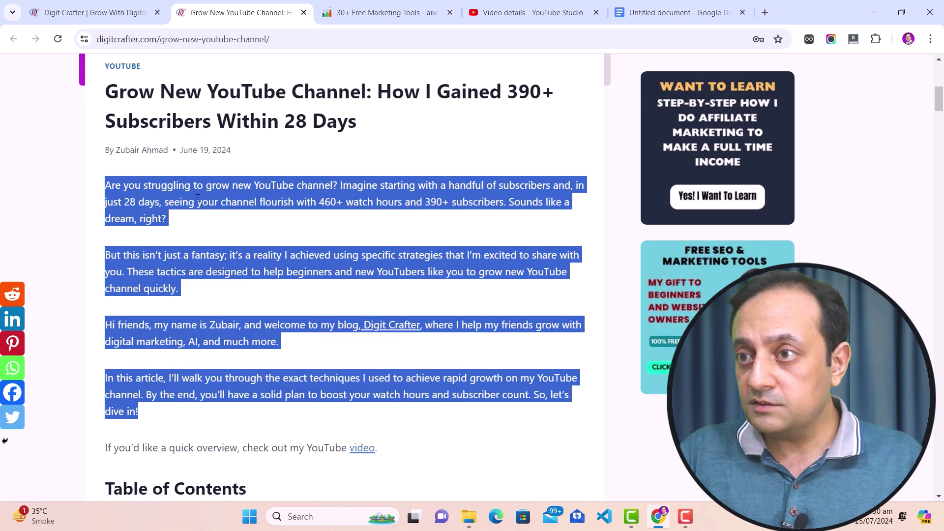
Paste the intro into Grammarly's plagiarism checker in a new tab and scan it.
{"action": "left_click", "coordinate": [765, 12]}
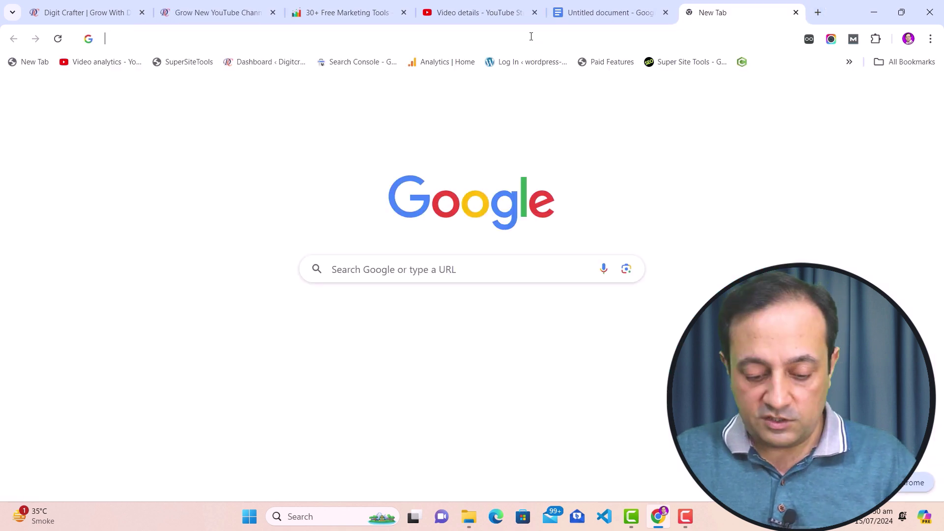
{"action": "key", "text": "ctrl+v"}
{"action": "key", "text": "Return"}
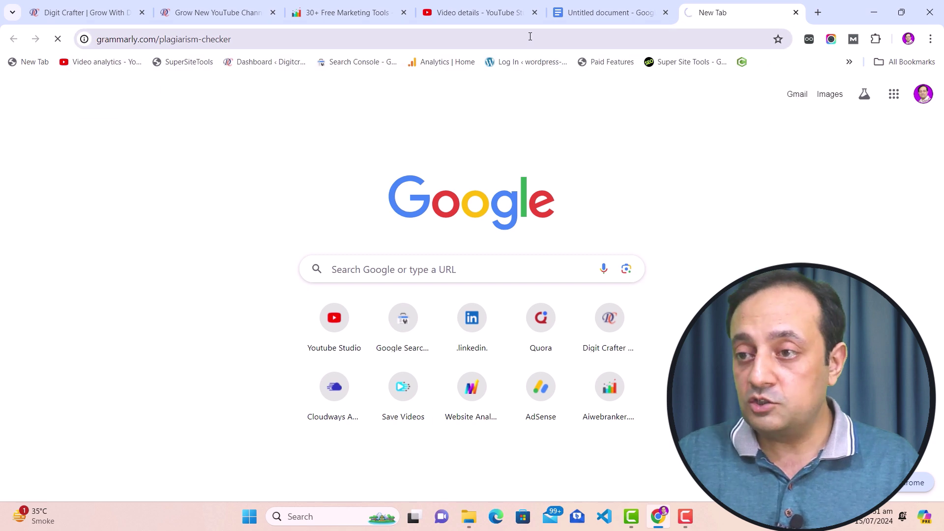
{"action": "left_click", "coordinate": [346, 298]}
{"action": "key", "text": "ctrl+v"}
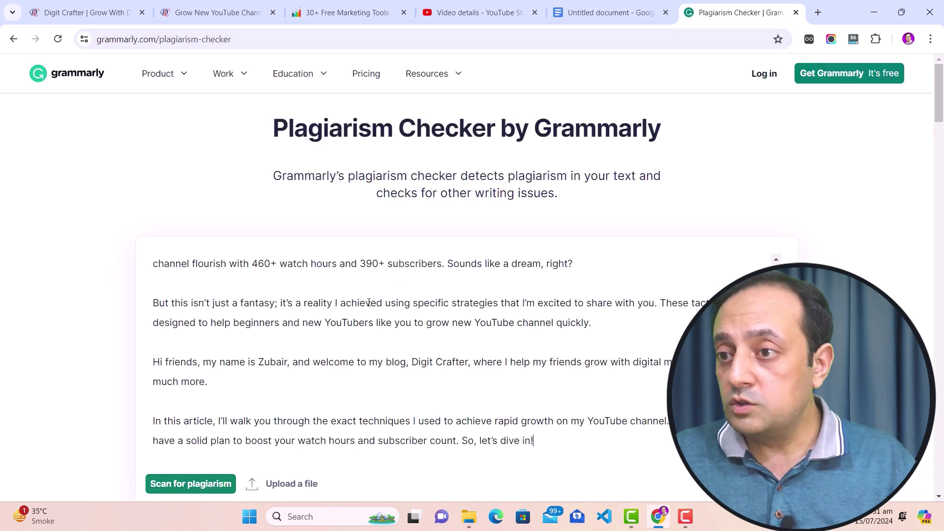
{"action": "left_click", "coordinate": [202, 485]}
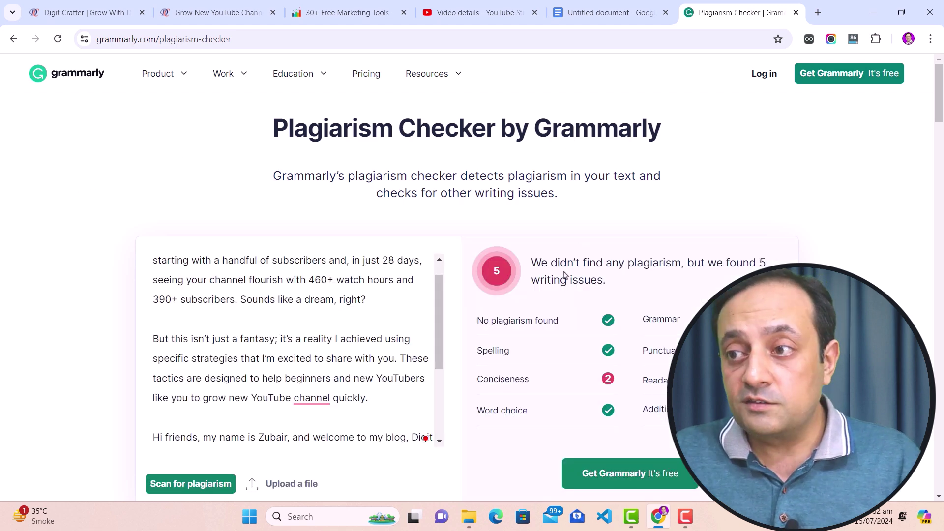
Highlight the 'No plagiarism found' result, then return to the blog article.
{"action": "left_click_drag", "start_coordinate": [534, 263], "coordinate": [681, 264]}
{"action": "left_click_drag", "start_coordinate": [475, 320], "coordinate": [564, 326]}
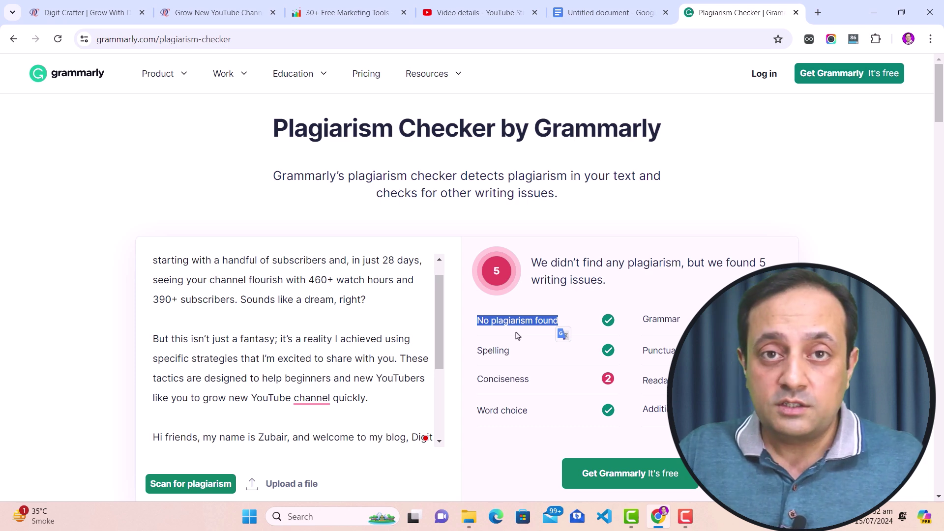
{"action": "left_click", "coordinate": [221, 13]}
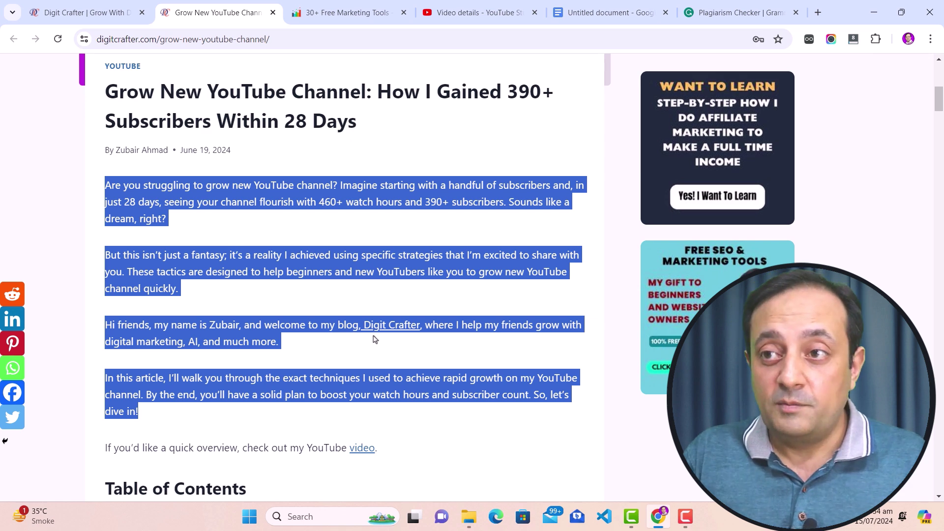
Open the On-Page SEO article in a new tab from the Digit Crafter home page.
{"action": "left_click", "coordinate": [97, 14]}
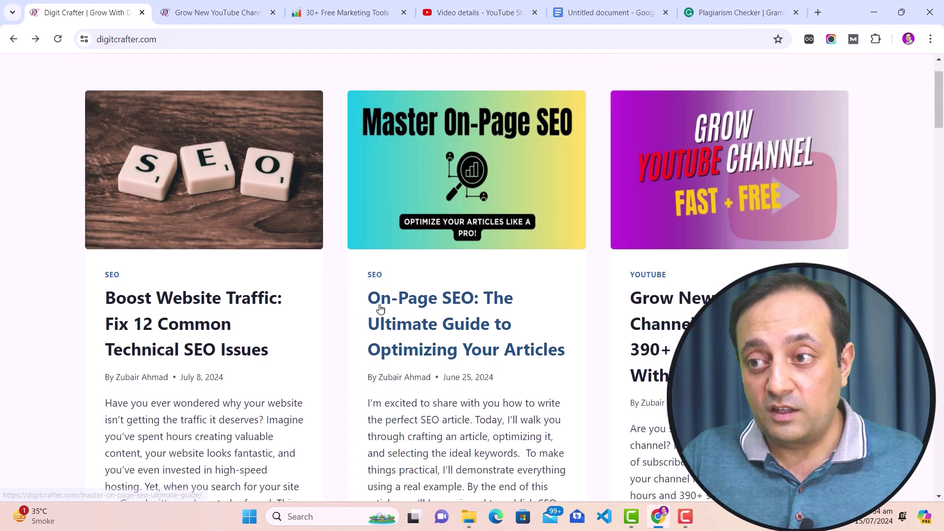
{"action": "right_click", "coordinate": [421, 302]}
{"action": "left_click", "coordinate": [437, 311]}
{"action": "key", "text": "ctrl+Tab"}
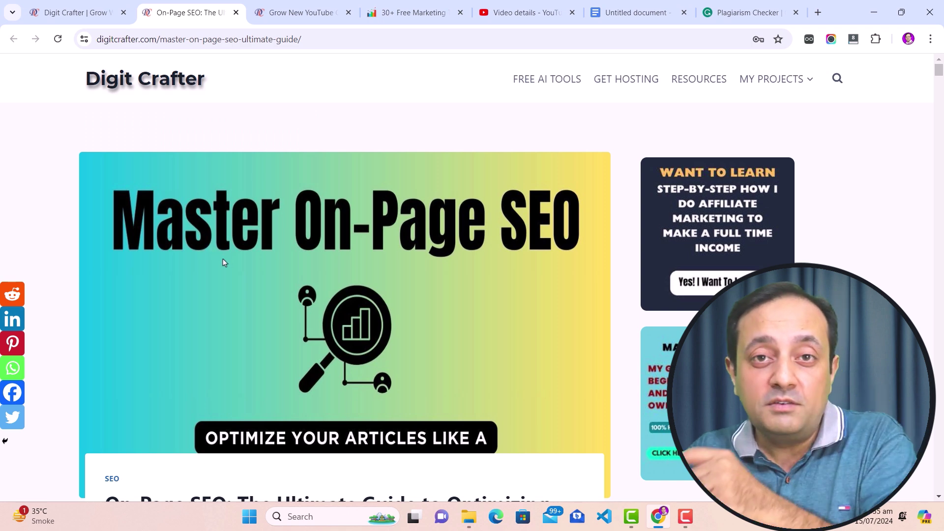
Reselect the 'Imagine' to 'right?' passage in the YouTube growth article.
{"action": "left_click", "coordinate": [299, 15]}
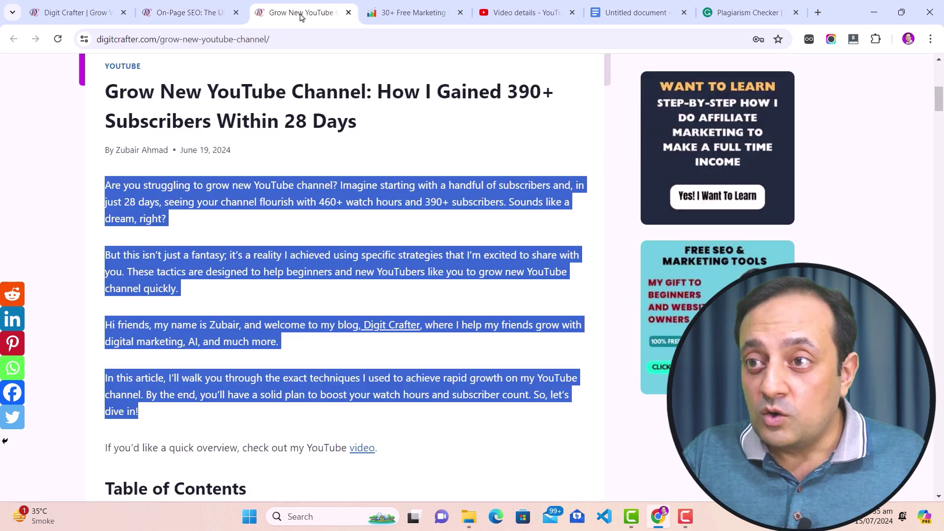
{"action": "left_click", "coordinate": [342, 185]}
{"action": "left_click_drag", "start_coordinate": [342, 185], "coordinate": [253, 219]}
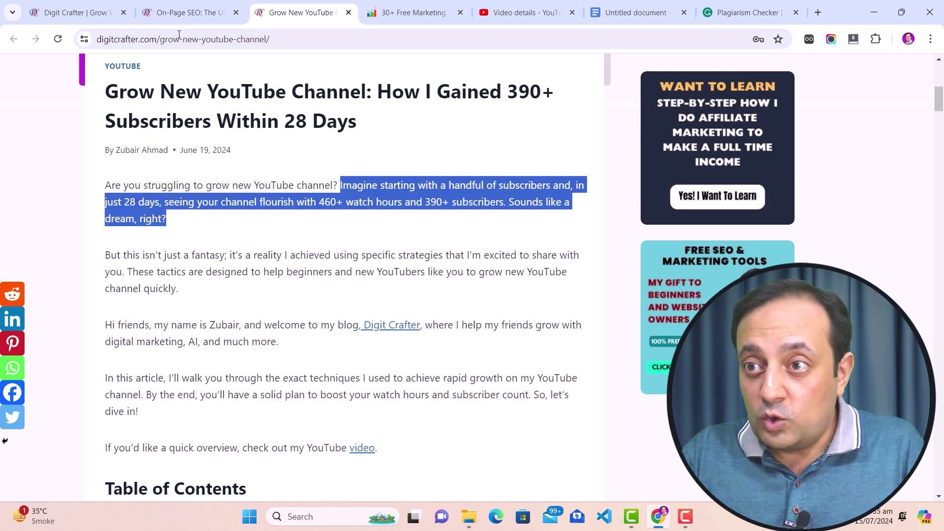
Select the quoted 'Imagine starting…' hook sentence in the On-Page SEO guide.
{"action": "left_click", "coordinate": [181, 17]}
{"action": "scroll", "coordinate": [278, 255], "scroll_direction": "down", "scroll_amount": 18}
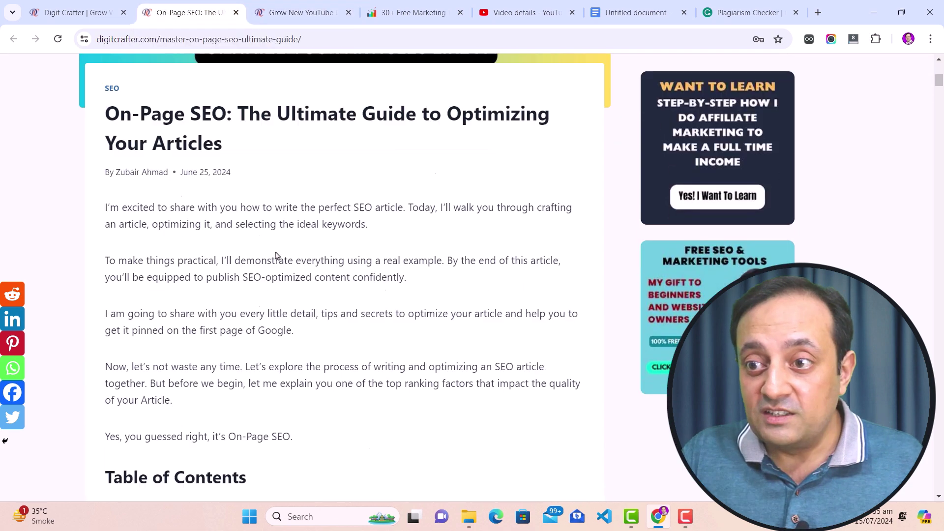
{"action": "scroll", "coordinate": [281, 257], "scroll_direction": "down", "scroll_amount": 20}
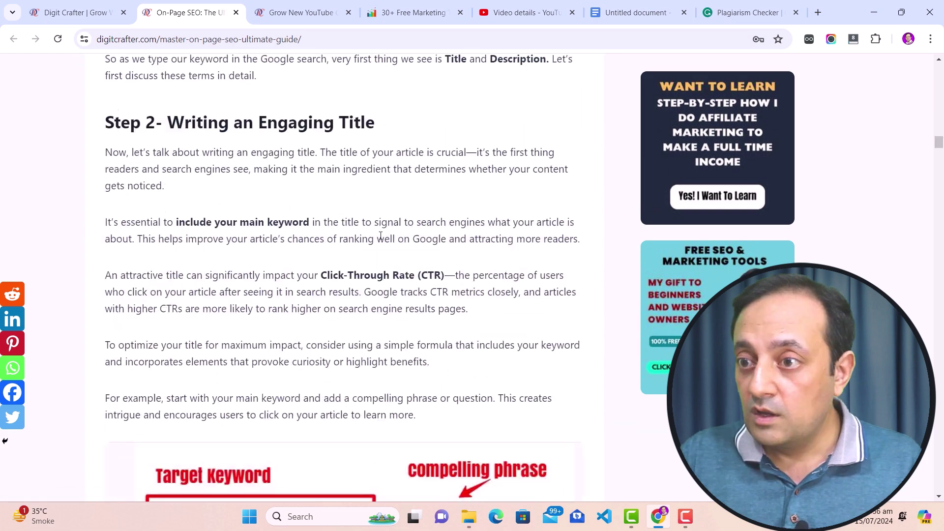
{"action": "scroll", "coordinate": [380, 236], "scroll_direction": "down", "scroll_amount": 7}
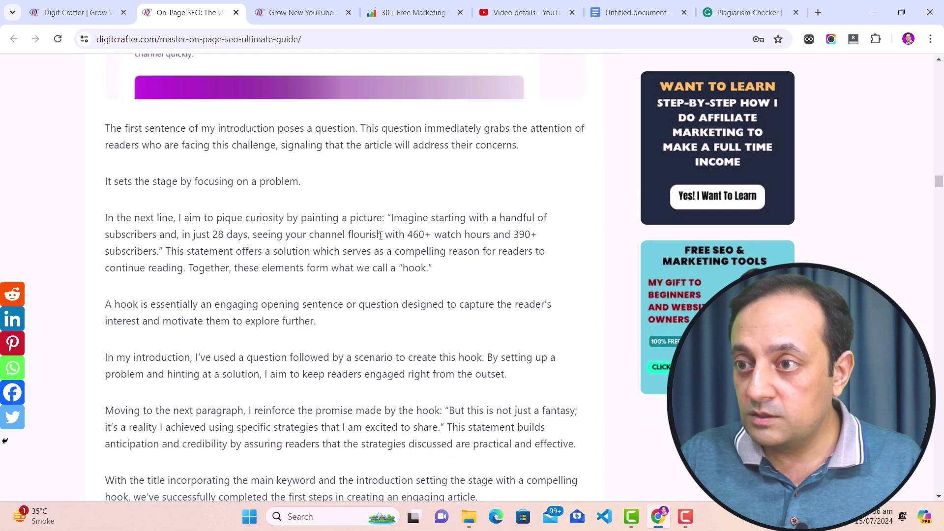
{"action": "left_click_drag", "start_coordinate": [391, 218], "coordinate": [157, 254]}
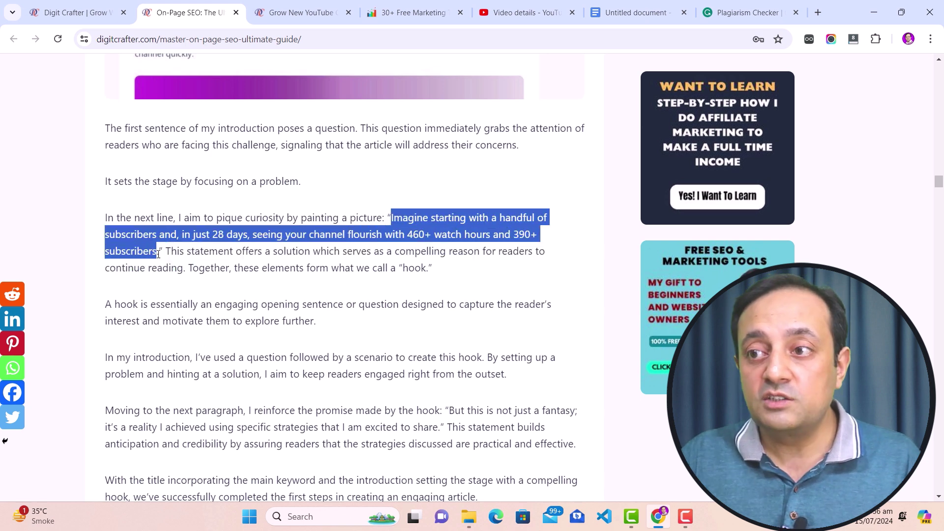
Compare the two articles' passages, then scroll the On-Page SEO guide down from the top.
{"action": "key", "text": "ctrl+Tab"}
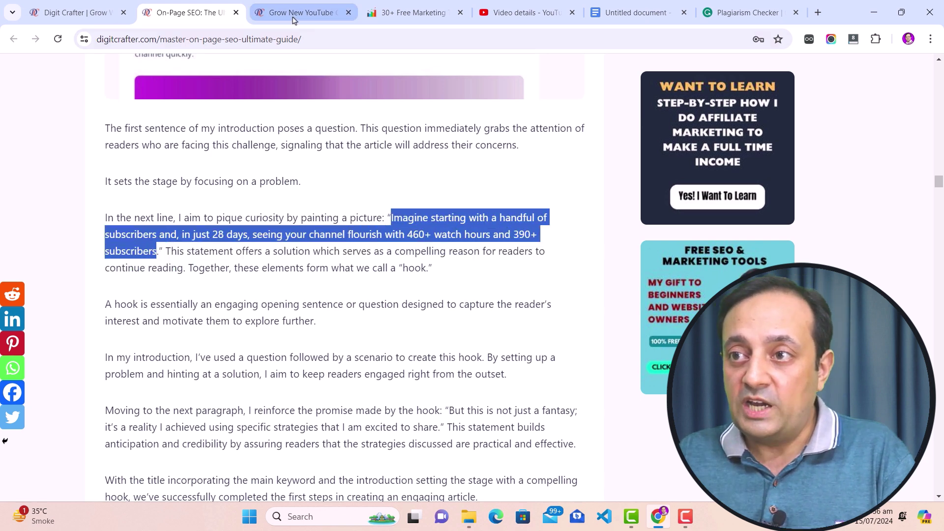
{"action": "scroll", "coordinate": [314, 221], "scroll_direction": "up", "scroll_amount": 3}
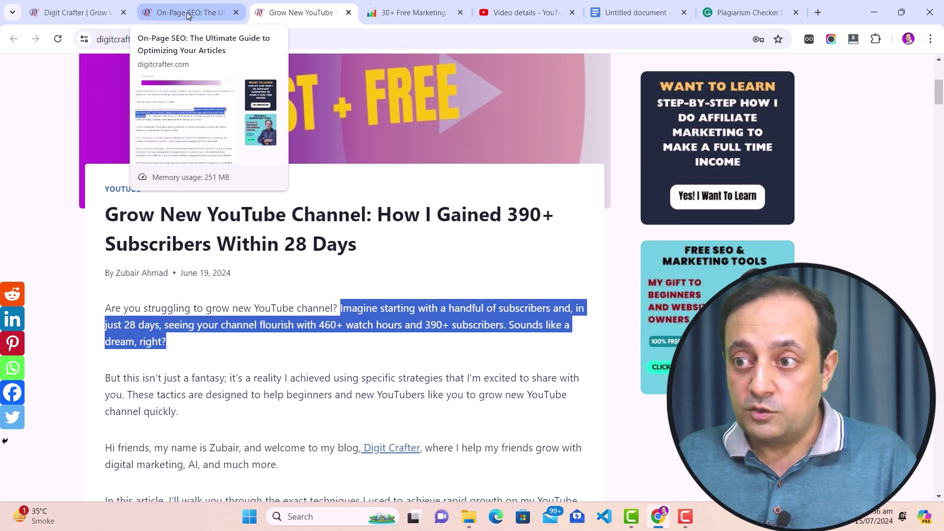
{"action": "left_click", "coordinate": [187, 12]}
{"action": "left_click", "coordinate": [299, 12]}
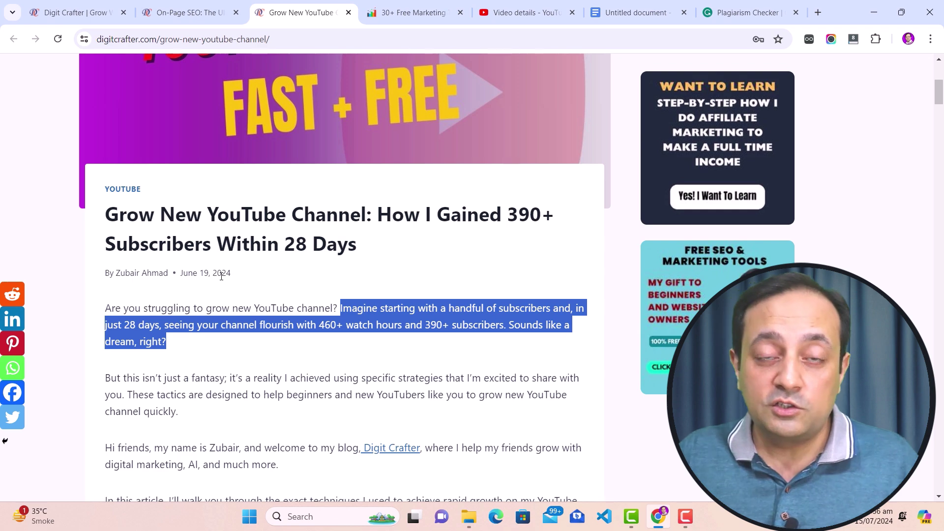
{"action": "left_click", "coordinate": [188, 12]}
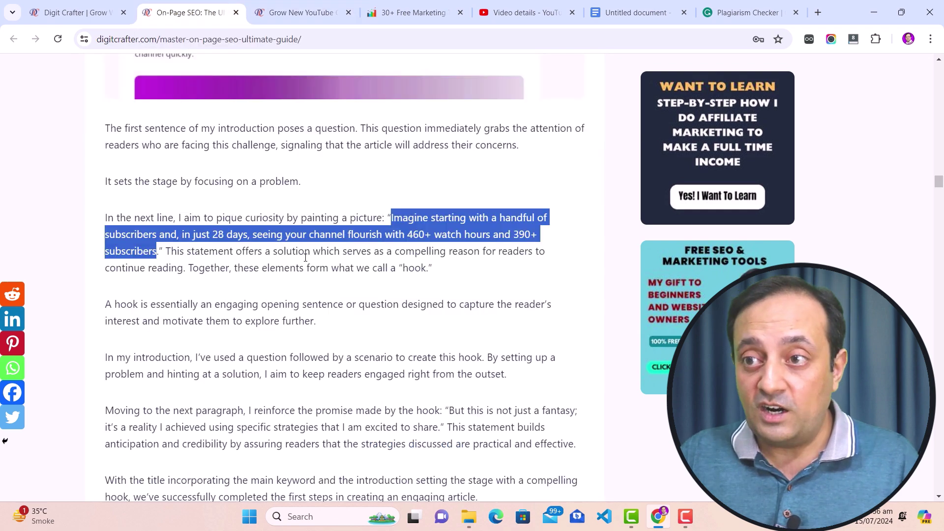
{"action": "key", "text": "Home"}
{"action": "scroll", "coordinate": [204, 319], "scroll_direction": "down", "scroll_amount": 5}
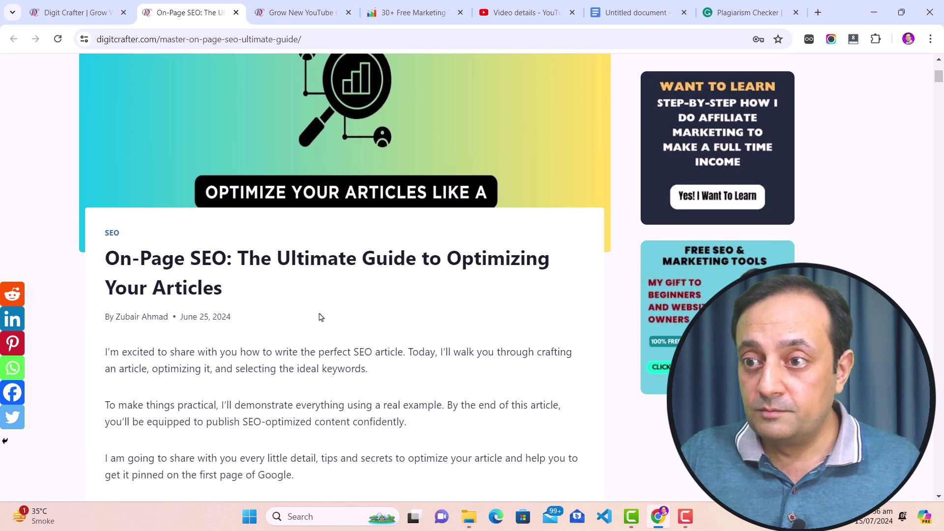
{"action": "scroll", "coordinate": [204, 319], "scroll_direction": "down", "scroll_amount": 20}
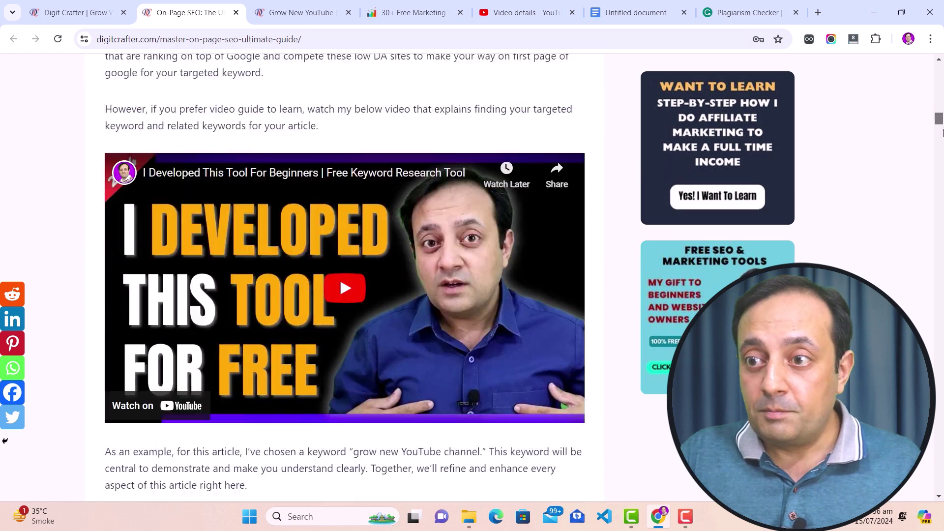
{"action": "scroll", "coordinate": [411, 95], "scroll_direction": "down", "scroll_amount": 15}
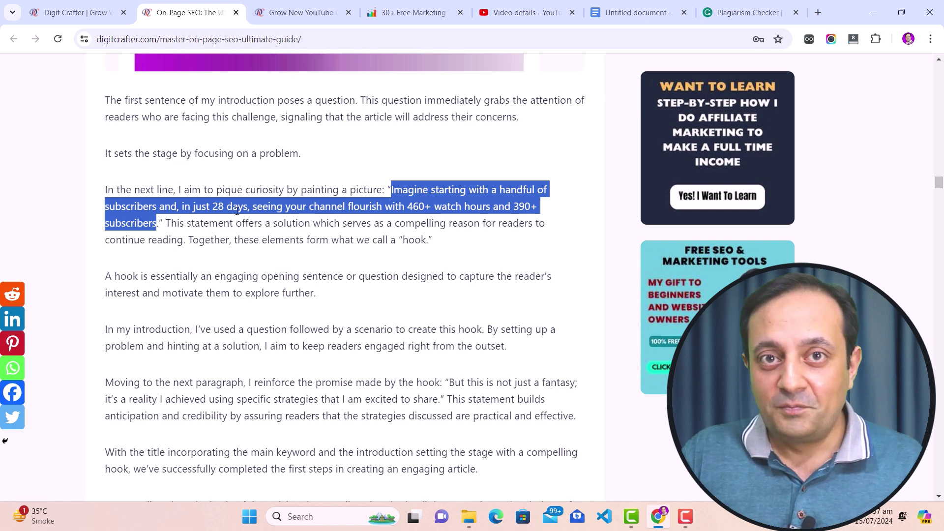
Replace the Grammarly checker's text with the 'In the next line…' paragraph.
{"action": "left_click", "coordinate": [88, 201]}
{"action": "left_click_drag", "start_coordinate": [110, 190], "coordinate": [443, 241]}
{"action": "key", "text": "ctrl+c"}
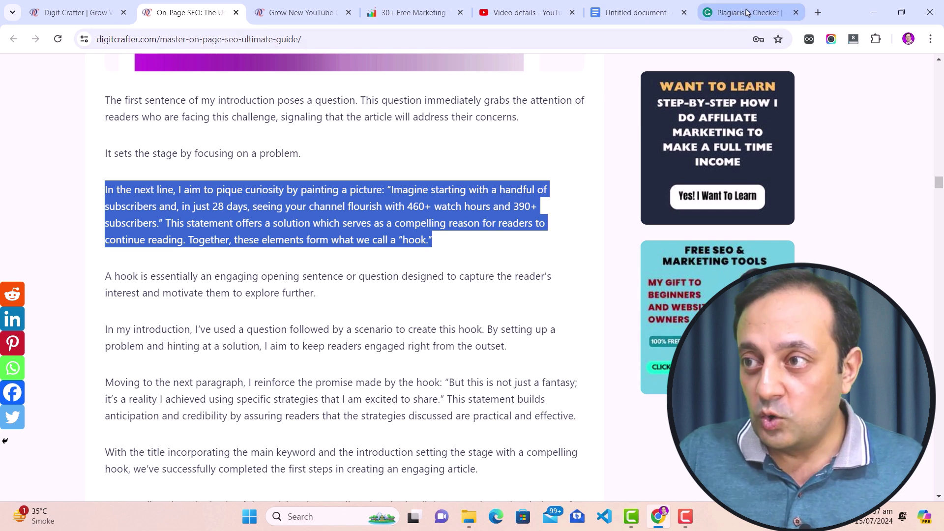
{"action": "left_click", "coordinate": [750, 13]}
{"action": "key", "text": "ctrl+a"}
{"action": "key", "text": "Delete"}
{"action": "key", "text": "ctrl+v"}
{"action": "key", "text": "ctrl+a"}
{"action": "key", "text": "ctrl+c"}
{"action": "key", "text": "Delete"}
{"action": "key", "text": "ctrl+v"}
Scan the paragraph and highlight the significant plagiarism verdict.
{"action": "scroll", "coordinate": [181, 411], "scroll_direction": "down", "scroll_amount": 1}
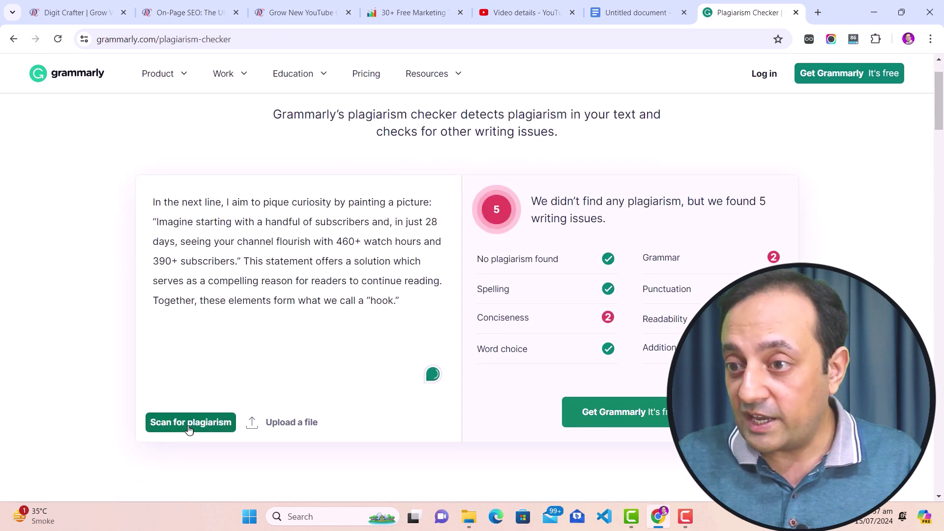
{"action": "left_click", "coordinate": [186, 422]}
{"action": "scroll", "coordinate": [75, 270], "scroll_direction": "up", "scroll_amount": 1}
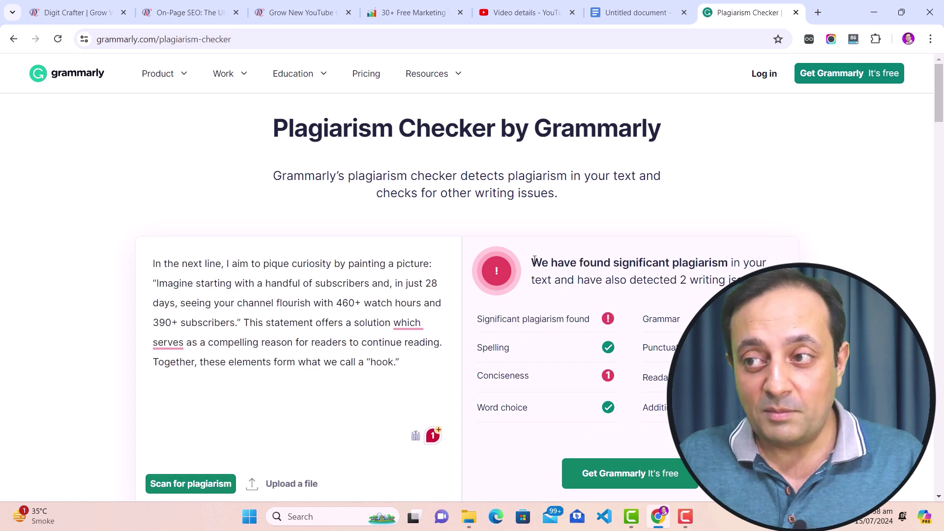
{"action": "left_click_drag", "start_coordinate": [534, 260], "coordinate": [728, 260]}
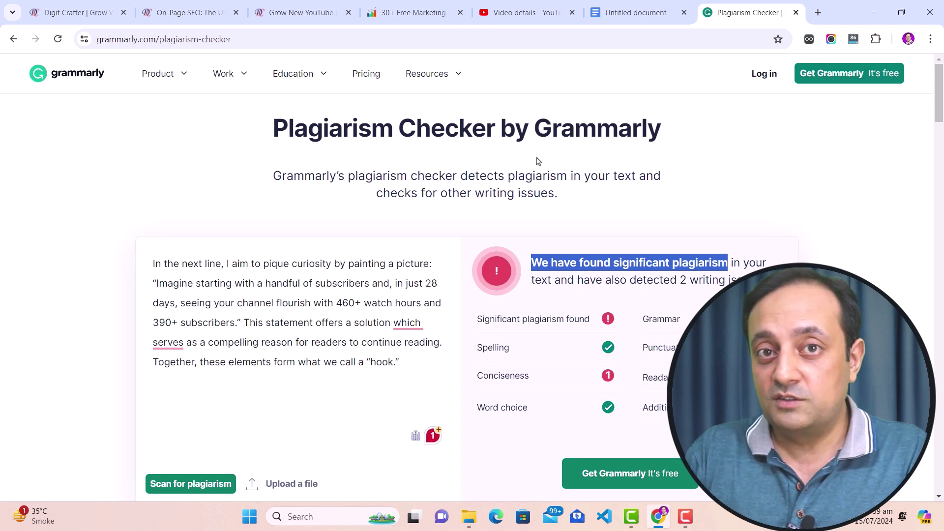
{"action": "key", "text": "ctrl+t"}
Open the Ai Plagiarism Checker on supersitetools.com by searching 'ai'.
{"action": "left_click", "coordinate": [404, 38]}
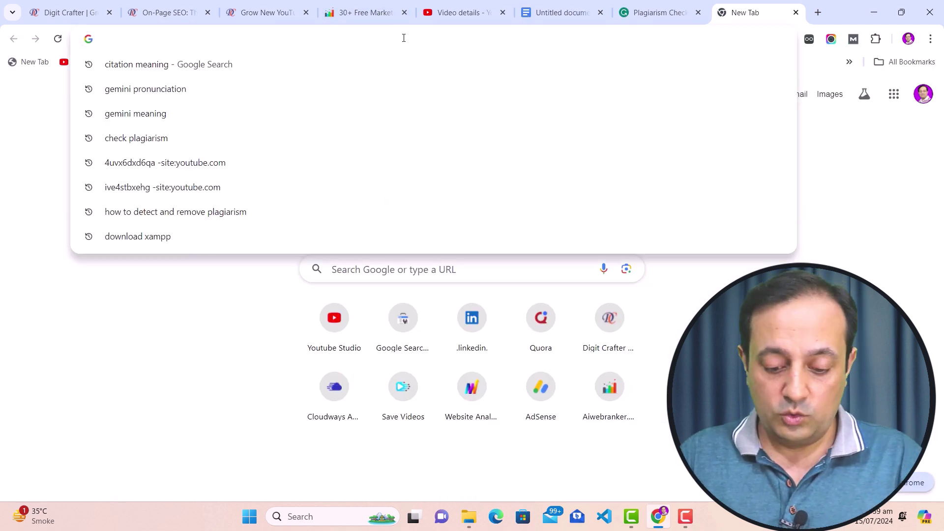
{"action": "type", "text": "supersitetools.com"}
{"action": "key", "text": "Return"}
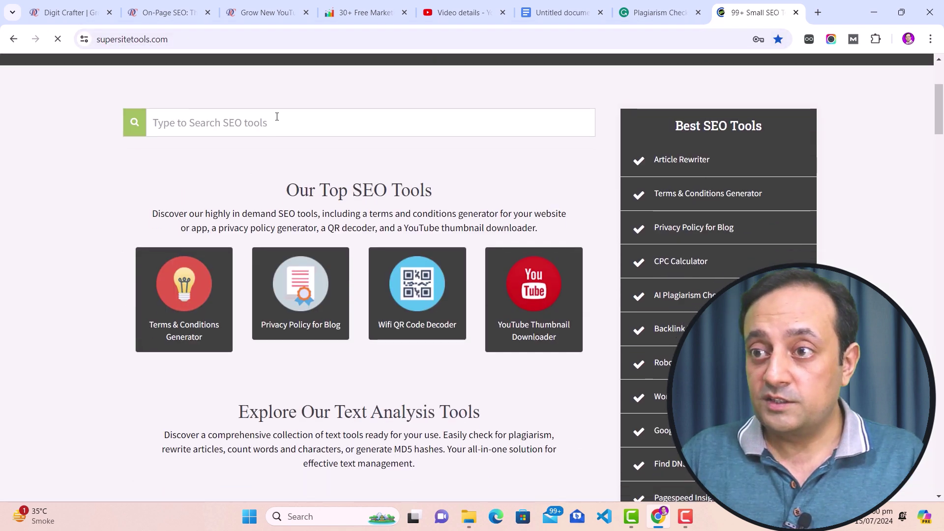
{"action": "type", "text": "ai"}
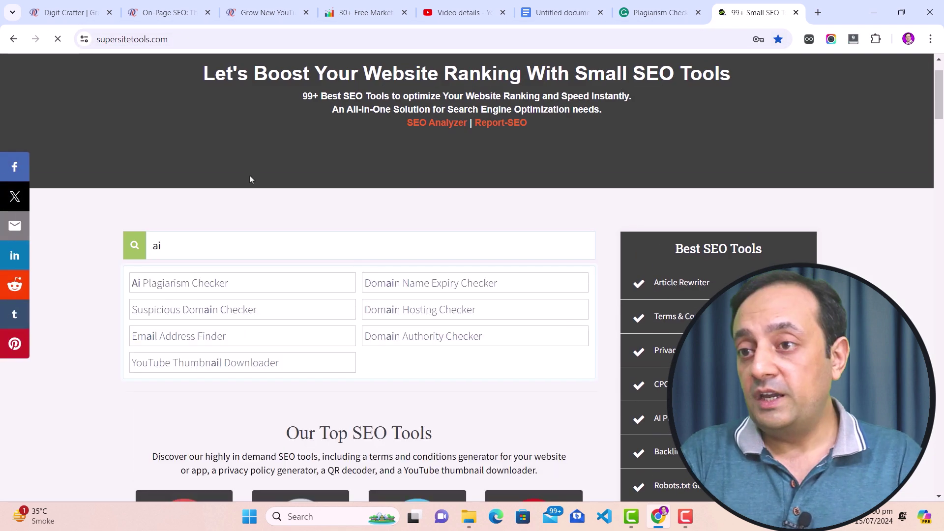
{"action": "left_click", "coordinate": [186, 287]}
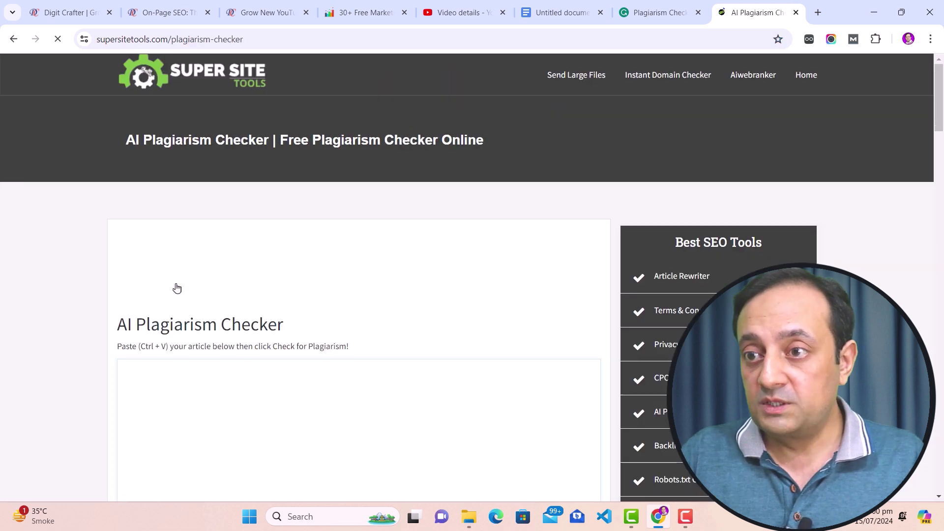
Paste the hook paragraph into the article box and run Check for Plagiarism.
{"action": "scroll", "coordinate": [242, 265], "scroll_direction": "down", "scroll_amount": 2}
{"action": "left_click", "coordinate": [260, 267]}
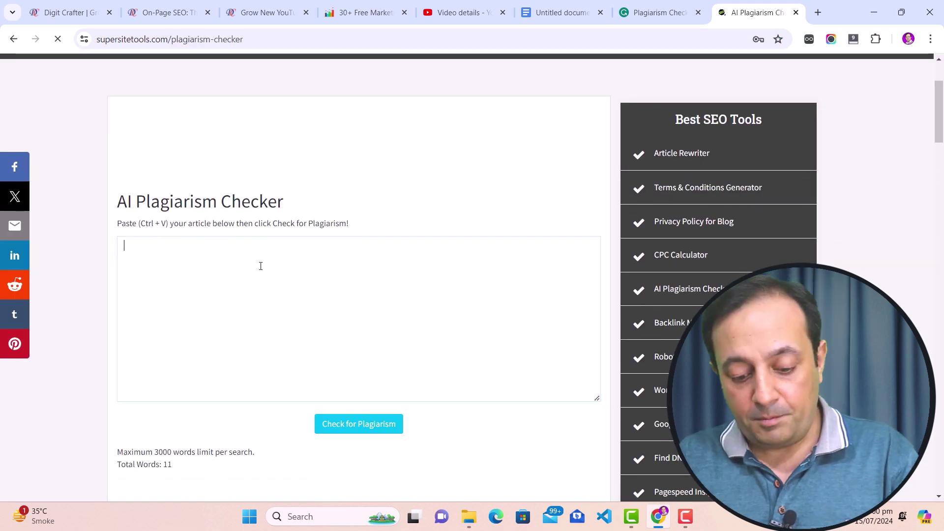
{"action": "key", "text": "ctrl+v"}
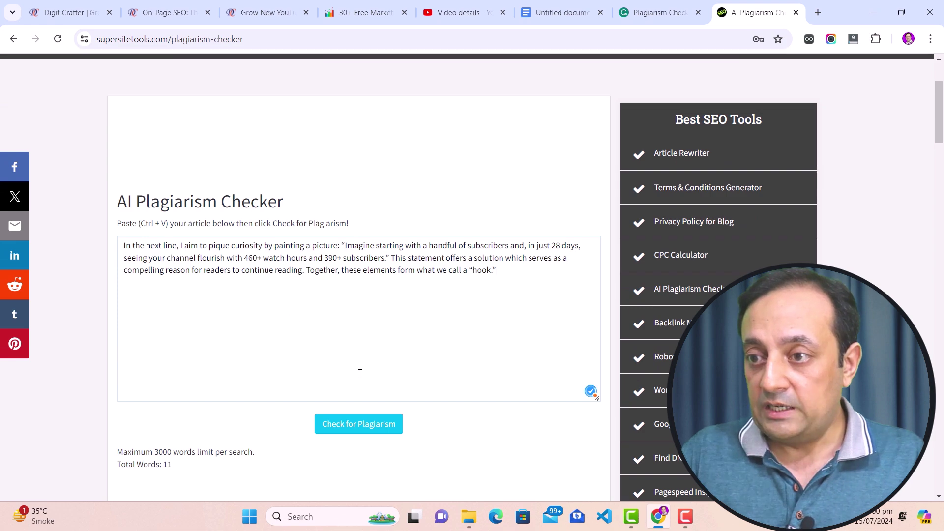
{"action": "left_click", "coordinate": [363, 431]}
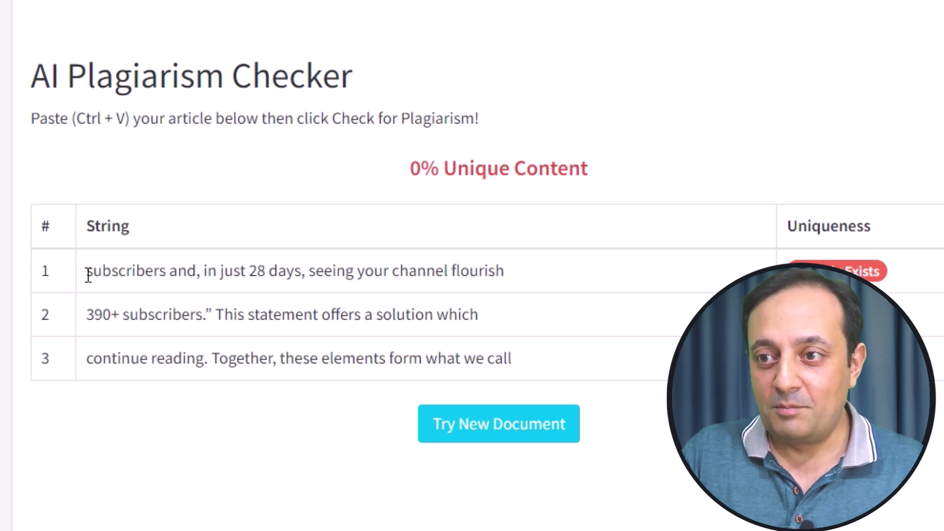
{"action": "left_click_drag", "start_coordinate": [81, 274], "coordinate": [569, 276]}
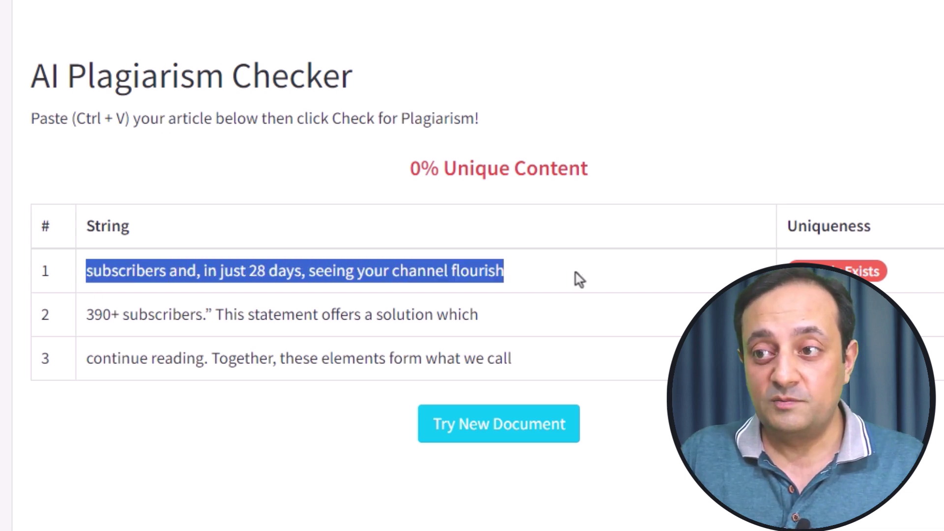
{"action": "left_click_drag", "start_coordinate": [85, 313], "coordinate": [549, 314]}
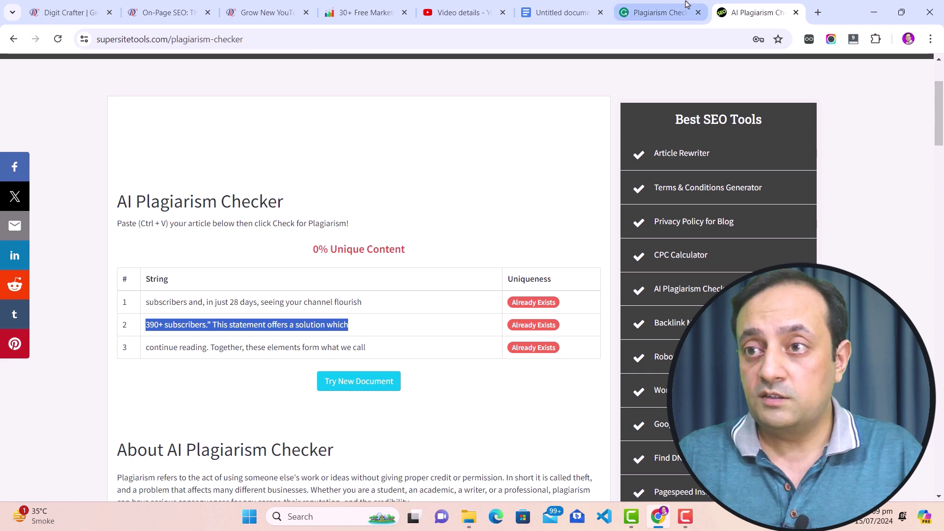
{"action": "left_click", "coordinate": [263, 12]}
{"action": "left_click_drag", "start_coordinate": [106, 308], "coordinate": [171, 347]}
{"action": "left_click", "coordinate": [180, 327]}
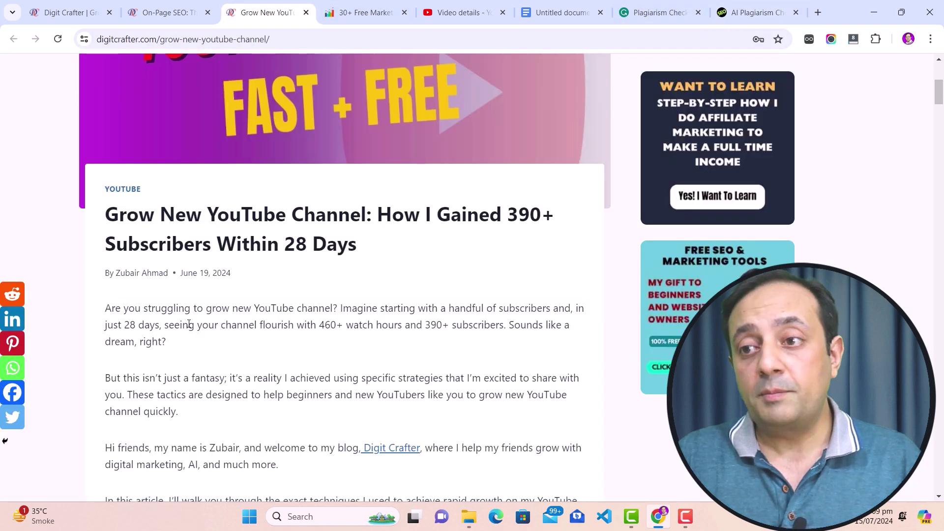
{"action": "left_click_drag", "start_coordinate": [107, 309], "coordinate": [191, 413]}
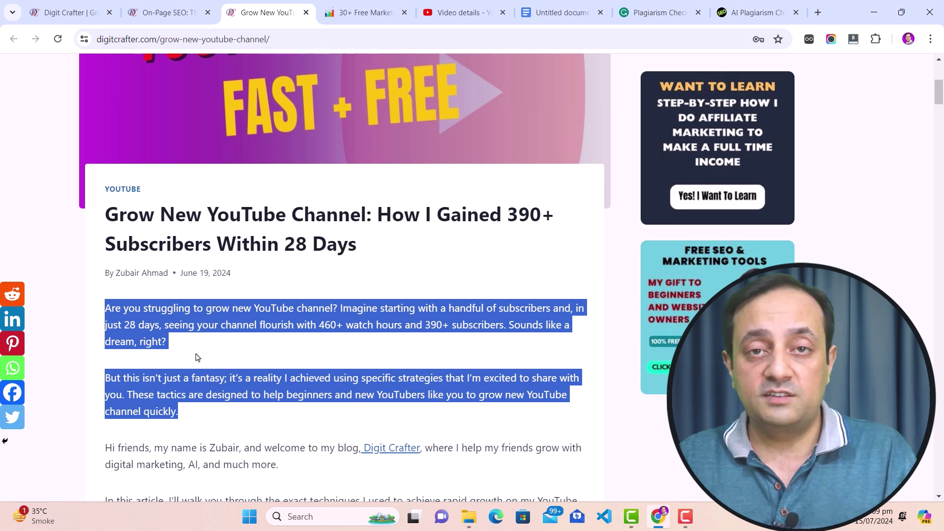
{"action": "left_click", "coordinate": [752, 12]}
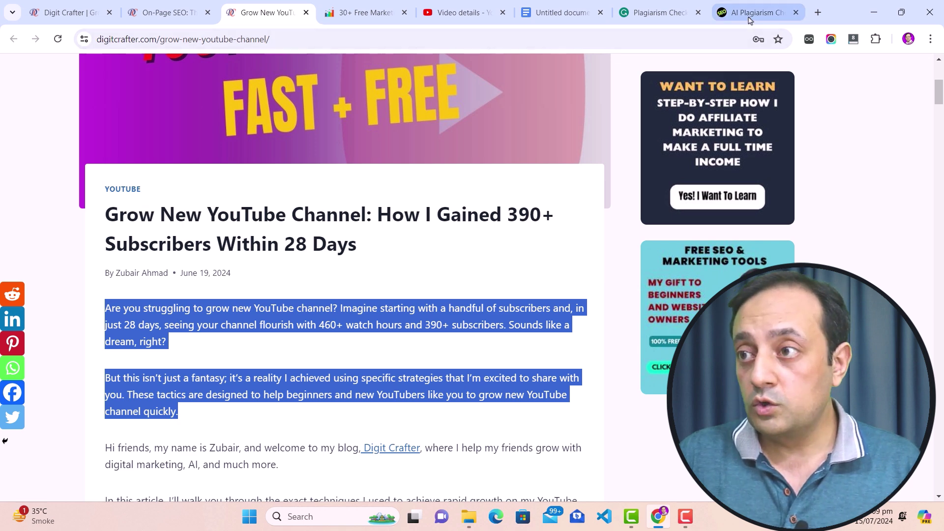
{"action": "left_click_drag", "start_coordinate": [149, 302], "coordinate": [395, 308]}
{"action": "left_click_drag", "start_coordinate": [143, 325], "coordinate": [338, 325]}
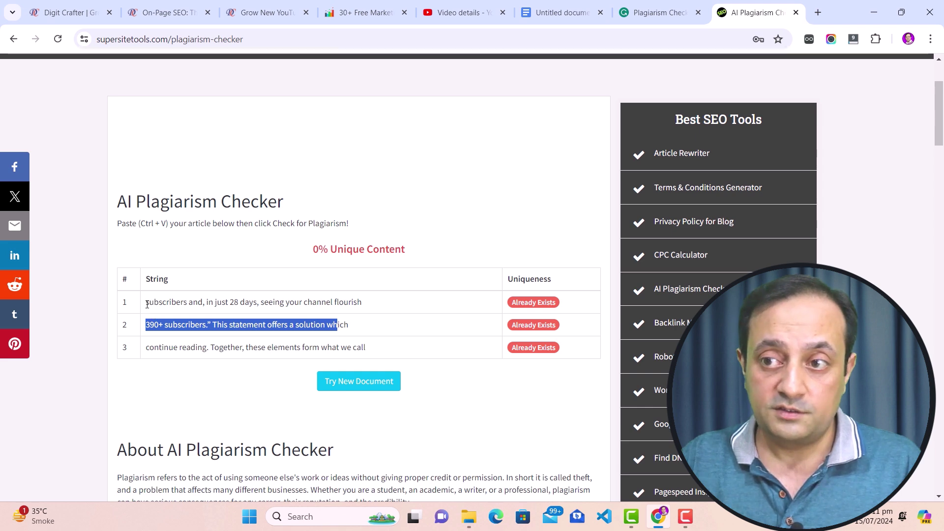
Highlight all three matched strings flagged as Already Exists.
{"action": "left_click_drag", "start_coordinate": [146, 303], "coordinate": [370, 307]}
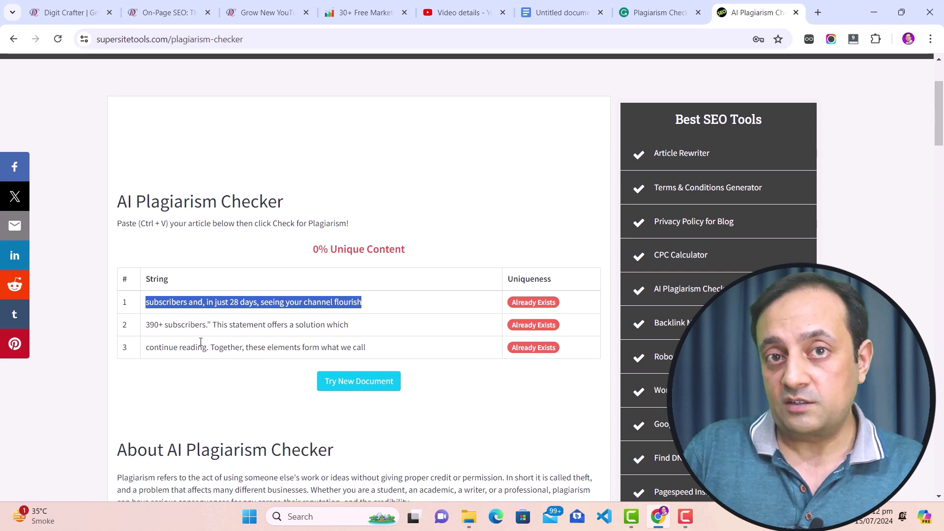
{"action": "left_click", "coordinate": [159, 315]}
{"action": "left_click_drag", "start_coordinate": [149, 302], "coordinate": [386, 347]}
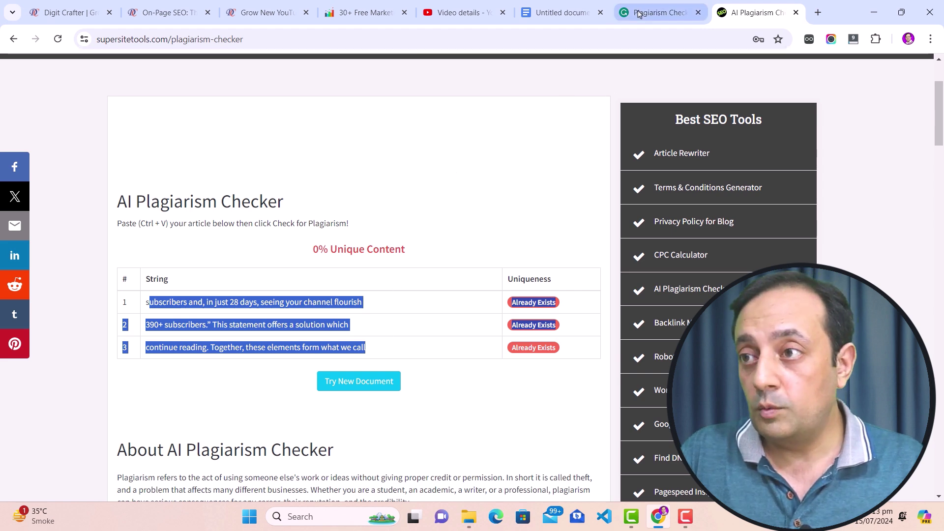
Highlight Grammarly's significant plagiarism verdict for comparison.
{"action": "left_click", "coordinate": [656, 13]}
{"action": "left_click", "coordinate": [547, 339]}
{"action": "left_click_drag", "start_coordinate": [530, 263], "coordinate": [734, 262]}
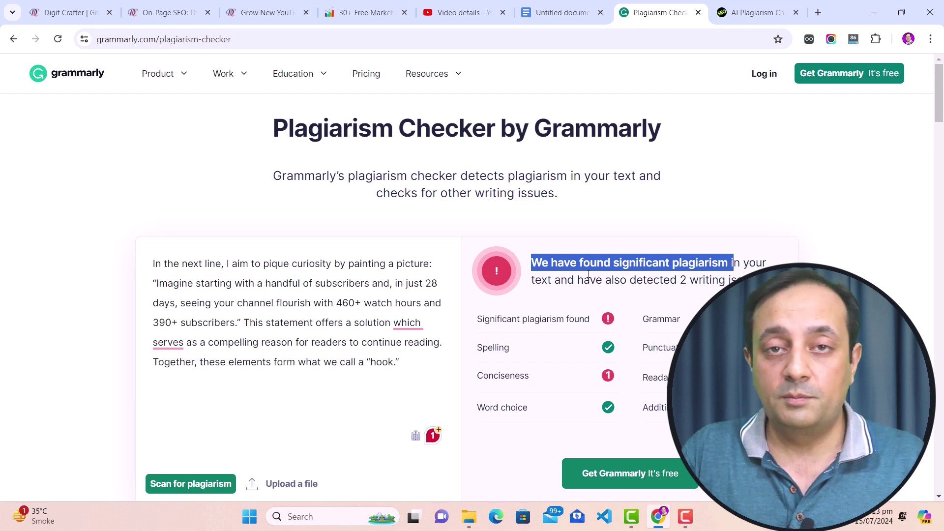
Emphasize the 0% Unique Content score, then switch to the Digit Crafter tab.
{"action": "left_click", "coordinate": [752, 12]}
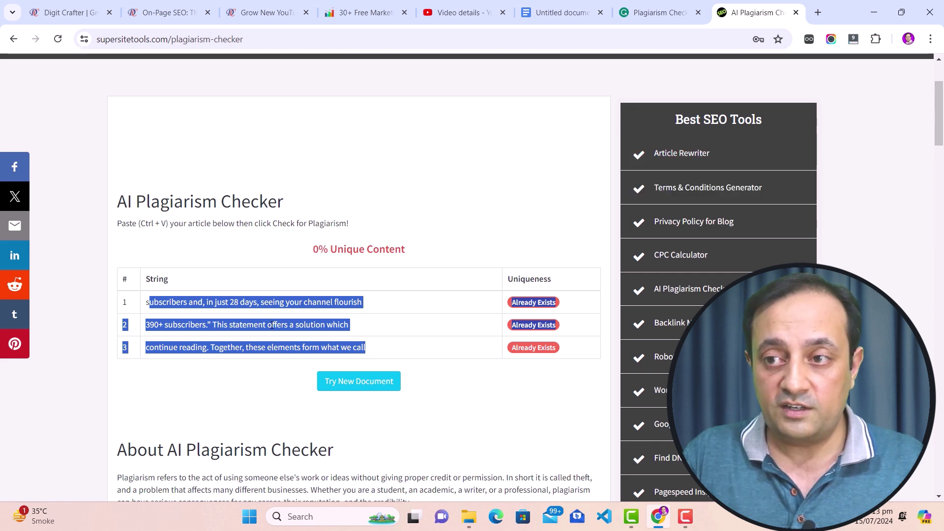
{"action": "left_click", "coordinate": [310, 255]}
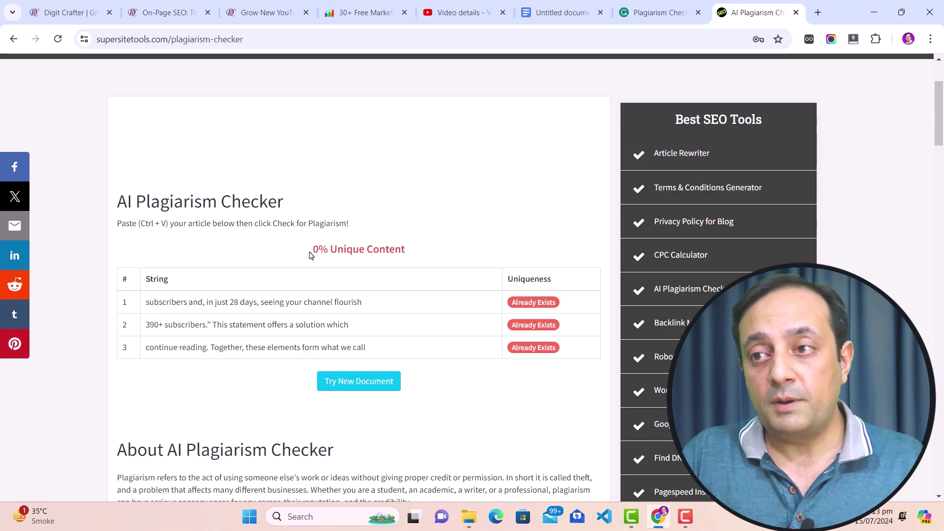
{"action": "left_click_drag", "start_coordinate": [309, 255], "coordinate": [414, 251]}
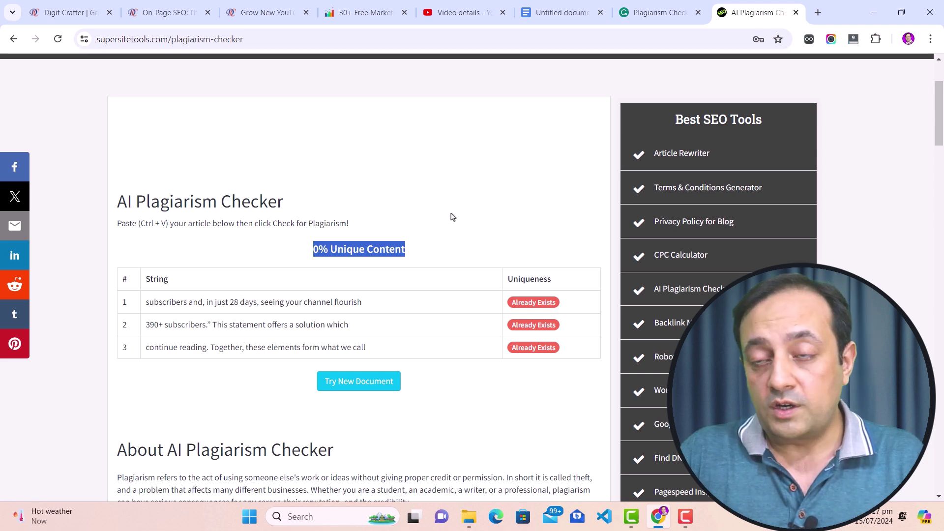
{"action": "left_click", "coordinate": [68, 13]}
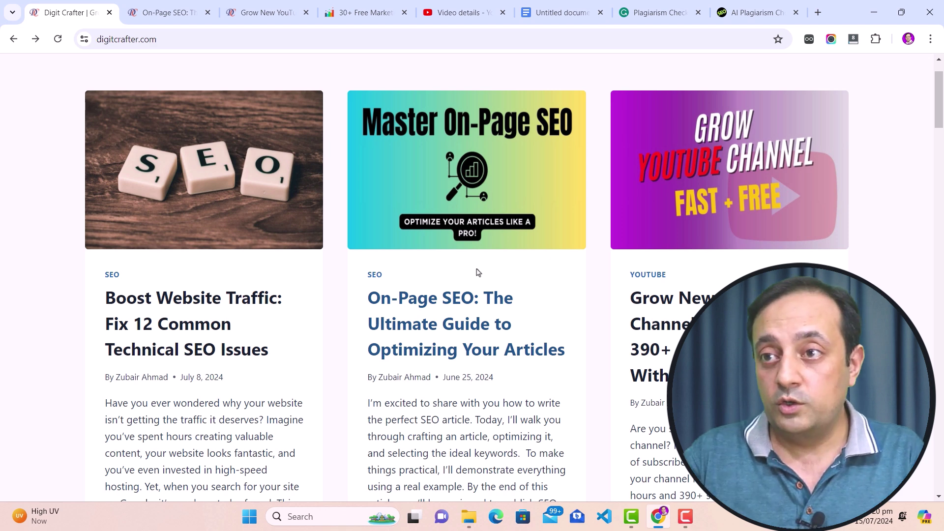
Go to AiWeb Ranker's free tools and open AI Paraphrasing Tool under Free AI Content Tools.
{"action": "left_click", "coordinate": [320, 28]}
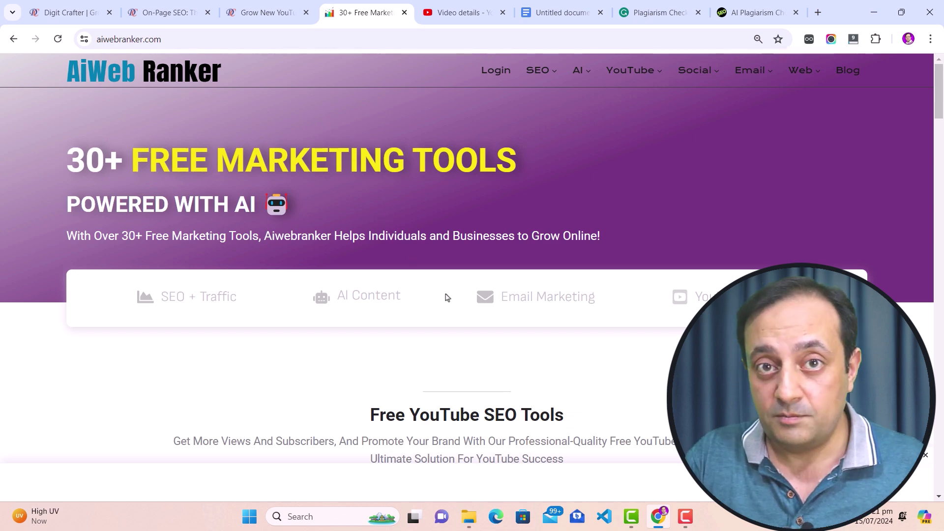
{"action": "scroll", "coordinate": [164, 276], "scroll_direction": "down", "scroll_amount": 3}
{"action": "scroll", "coordinate": [98, 264], "scroll_direction": "down", "scroll_amount": 8}
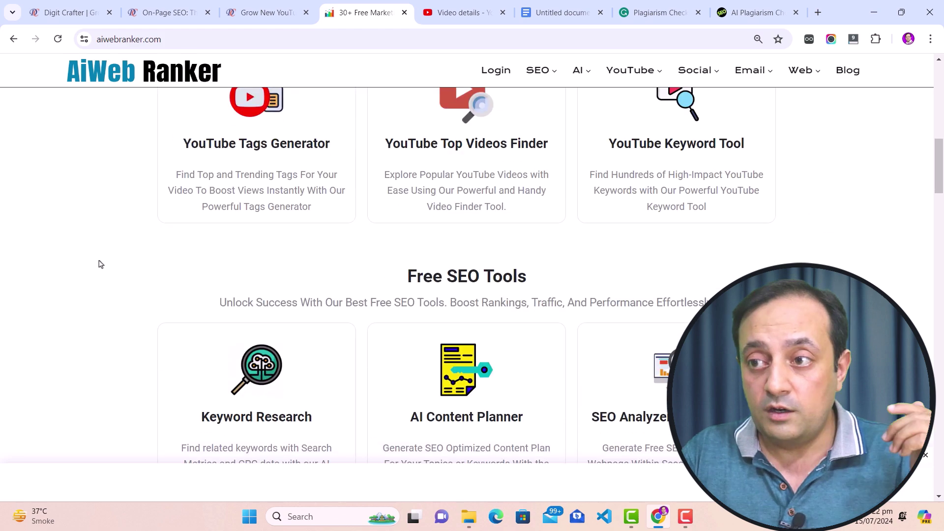
{"action": "scroll", "coordinate": [103, 263], "scroll_direction": "down", "scroll_amount": 4}
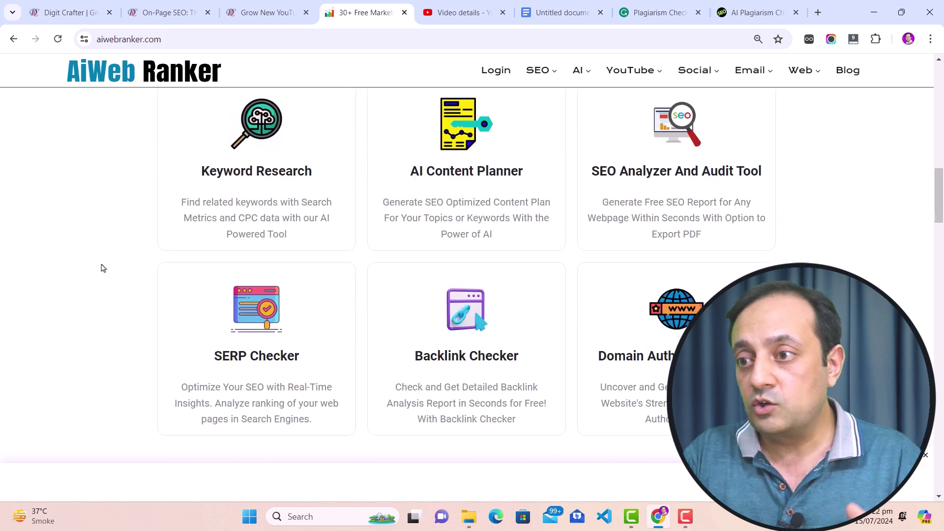
{"action": "scroll", "coordinate": [101, 268], "scroll_direction": "up", "scroll_amount": 4}
{"action": "scroll", "coordinate": [100, 268], "scroll_direction": "down", "scroll_amount": 12}
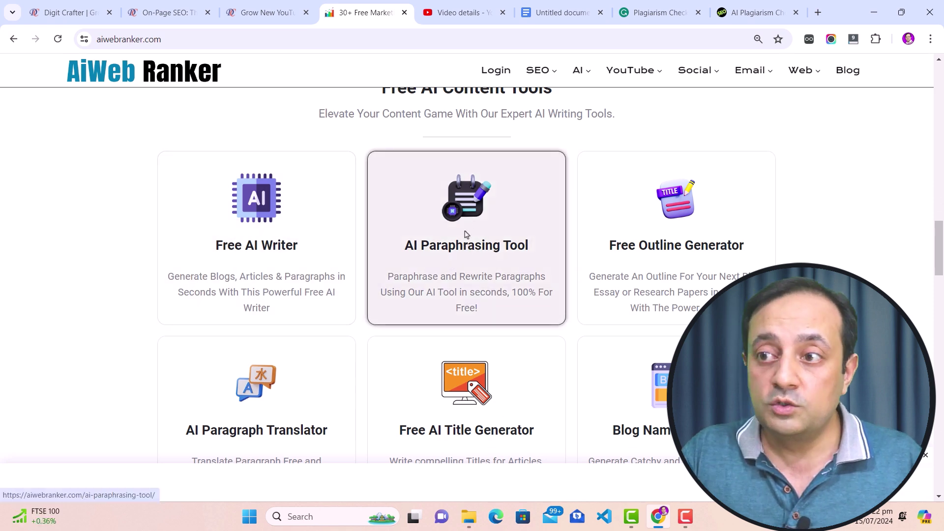
{"action": "scroll", "coordinate": [467, 246], "scroll_direction": "up", "scroll_amount": 1}
{"action": "left_click_drag", "start_coordinate": [382, 149], "coordinate": [561, 156]}
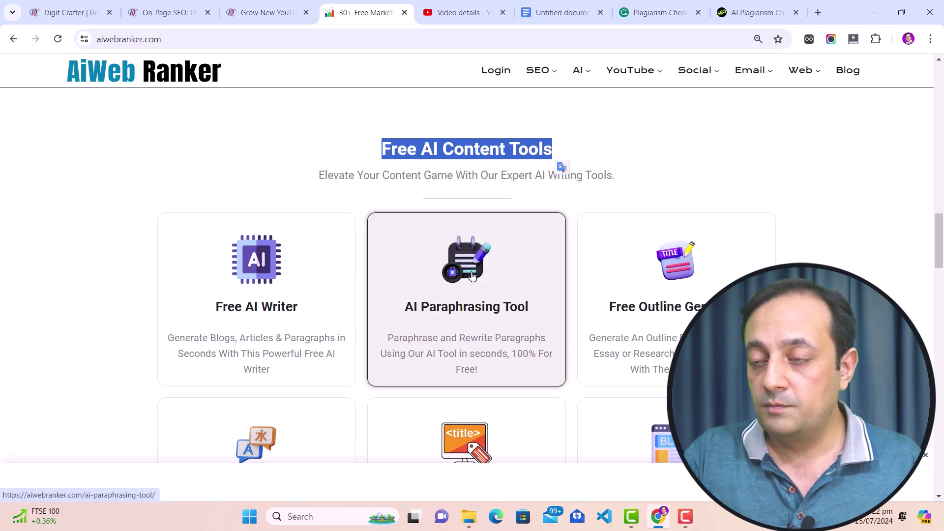
{"action": "left_click", "coordinate": [462, 324]}
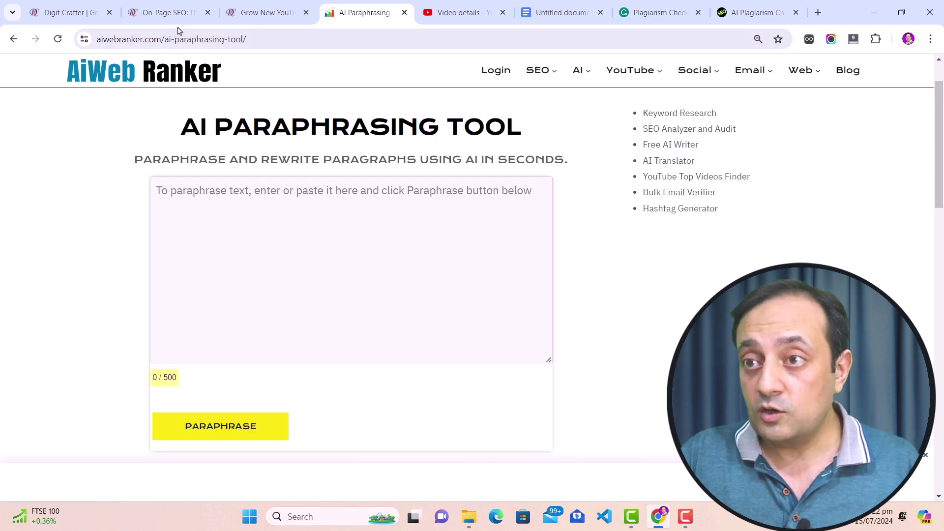
Copy the hook paragraph from the On-Page SEO article.
{"action": "left_click", "coordinate": [165, 13]}
{"action": "scroll", "coordinate": [226, 285], "scroll_direction": "up", "scroll_amount": 1}
{"action": "left_click_drag", "start_coordinate": [105, 251], "coordinate": [474, 299]}
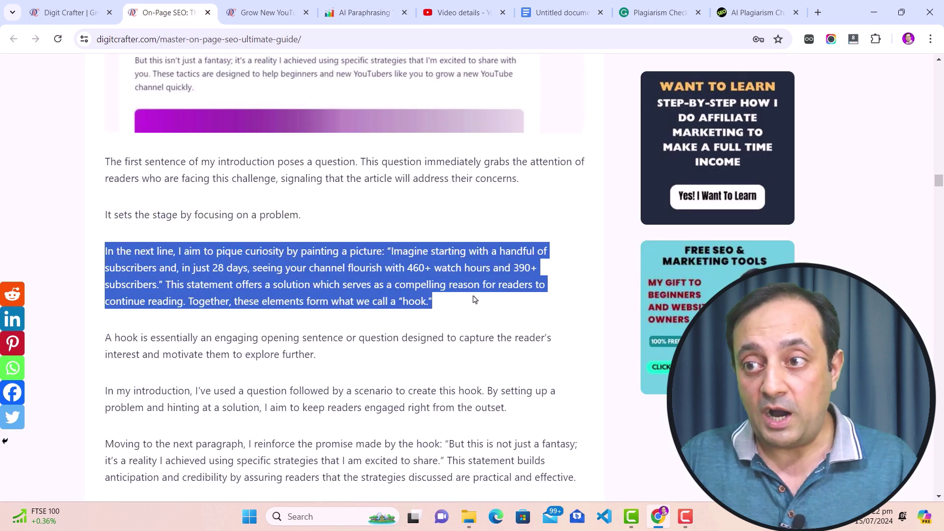
{"action": "right_click", "coordinate": [353, 290]}
{"action": "left_click", "coordinate": [369, 74]}
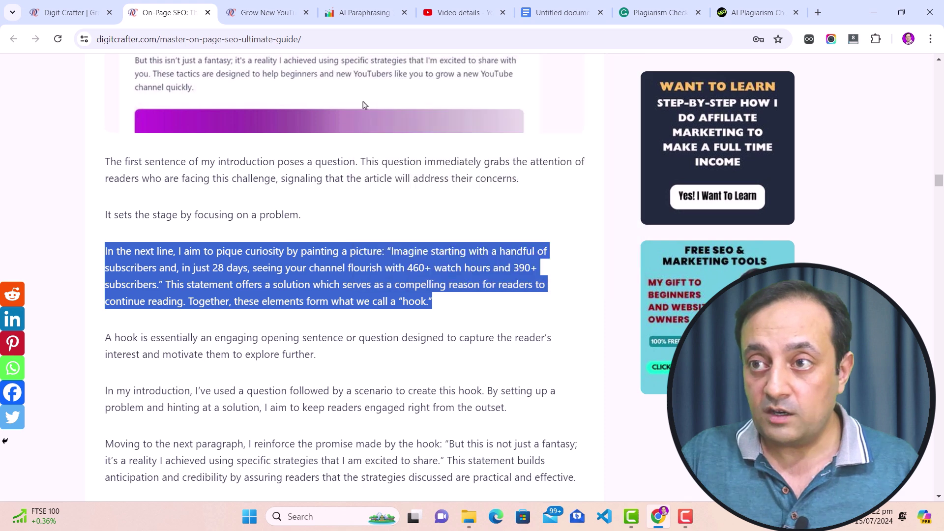
Paste the paragraph into the paraphrase box, filling 364 of 500 characters.
{"action": "left_click", "coordinate": [355, 15]}
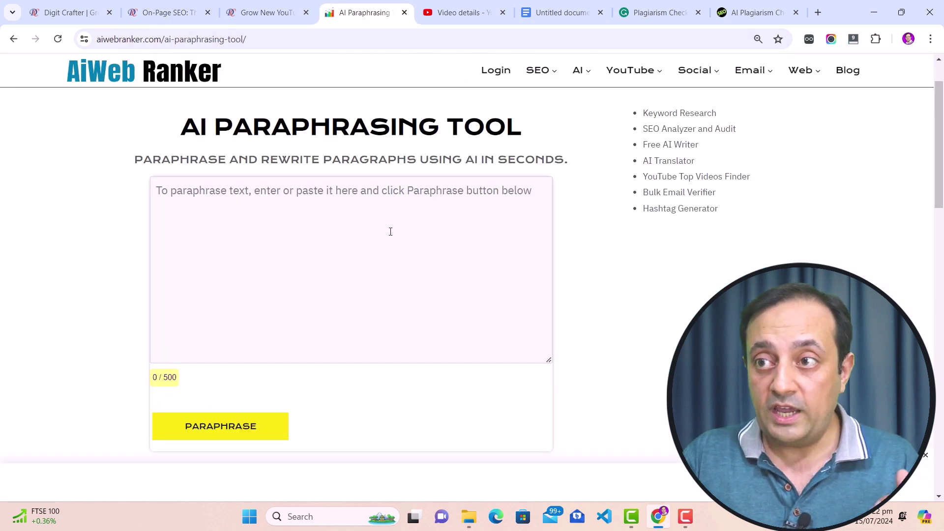
{"action": "left_click", "coordinate": [293, 268]}
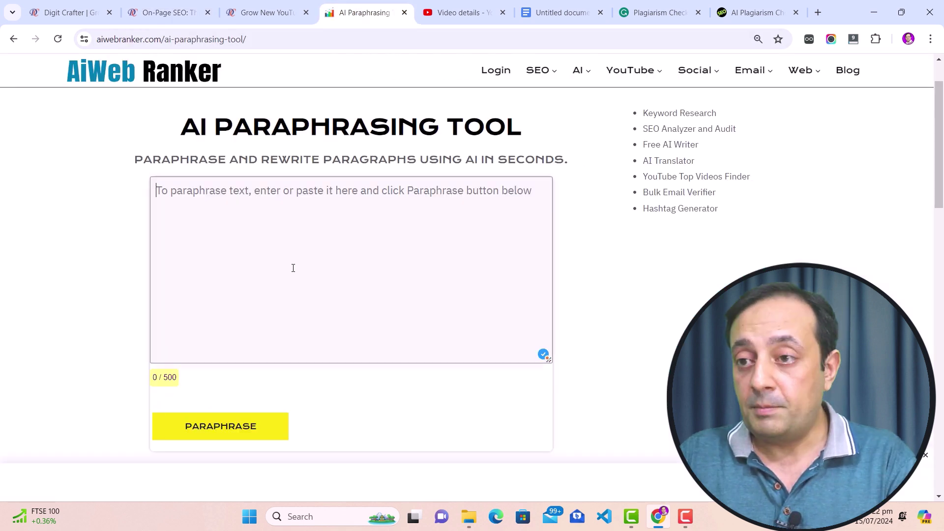
{"action": "key", "text": "ctrl+v"}
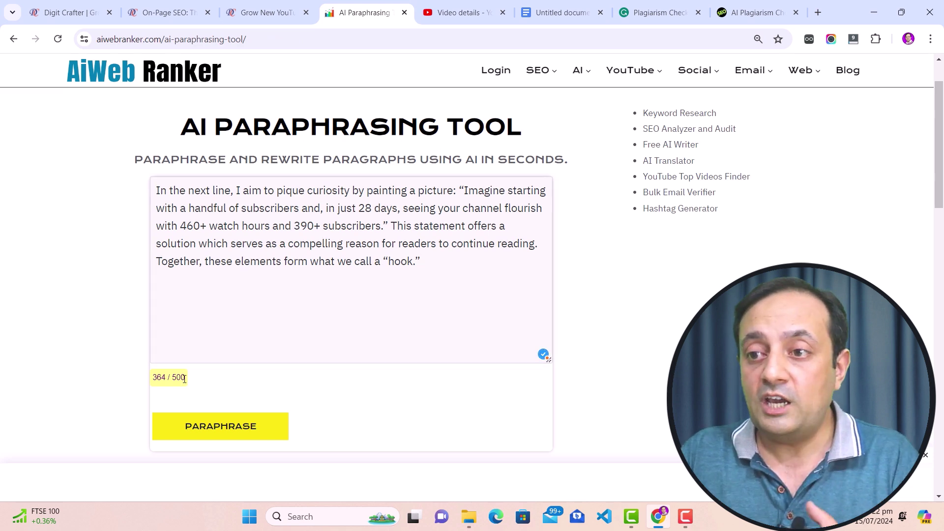
{"action": "left_click_drag", "start_coordinate": [185, 378], "coordinate": [172, 378]}
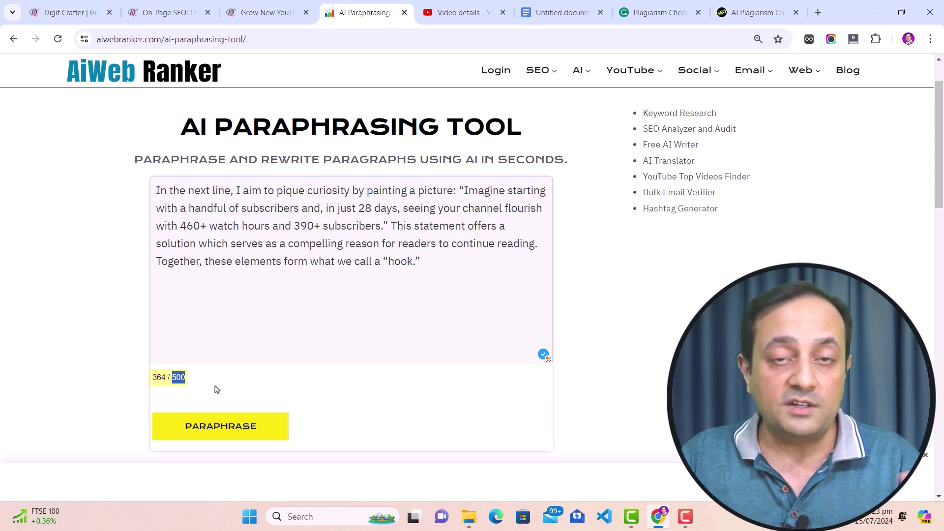
{"action": "left_click", "coordinate": [186, 383]}
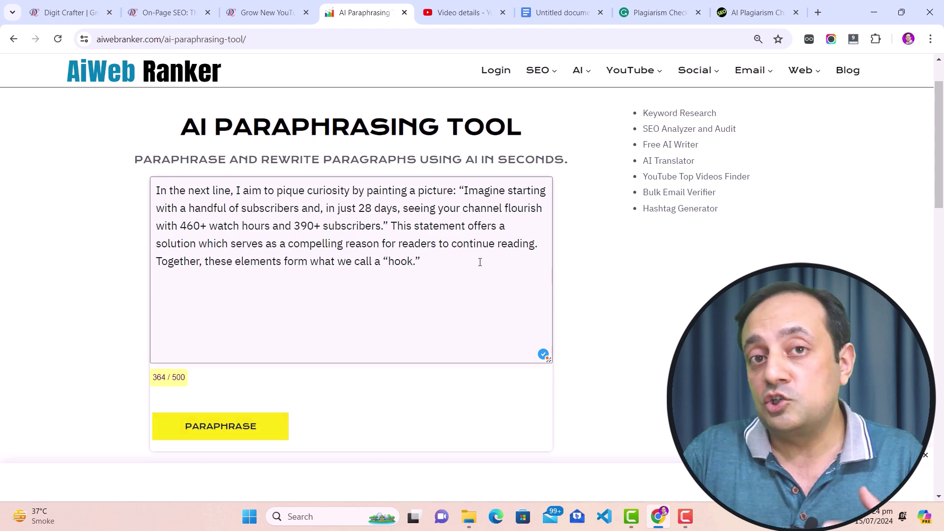
Request a paraphrase, which returns 'You need to login first.'.
{"action": "scroll", "coordinate": [374, 294], "scroll_direction": "down", "scroll_amount": 1}
{"action": "scroll", "coordinate": [270, 358], "scroll_direction": "up", "scroll_amount": 1}
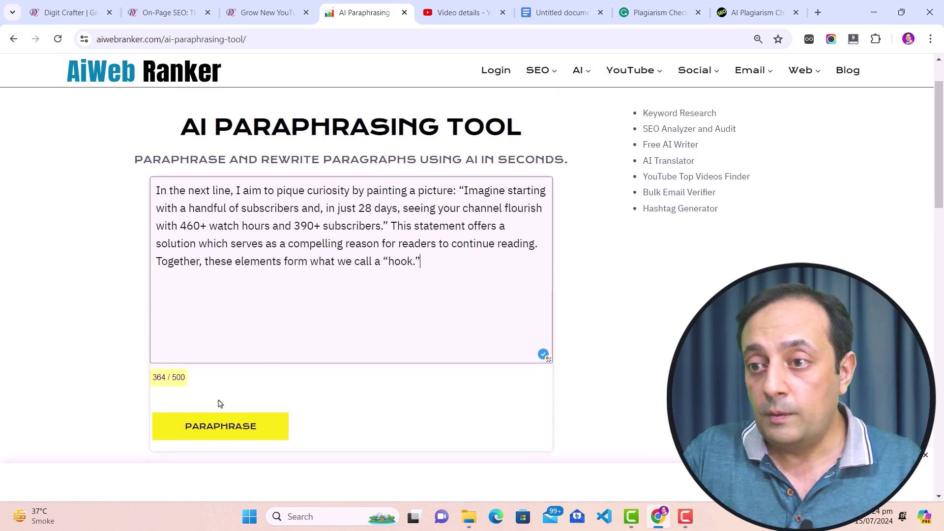
{"action": "left_click", "coordinate": [232, 431]}
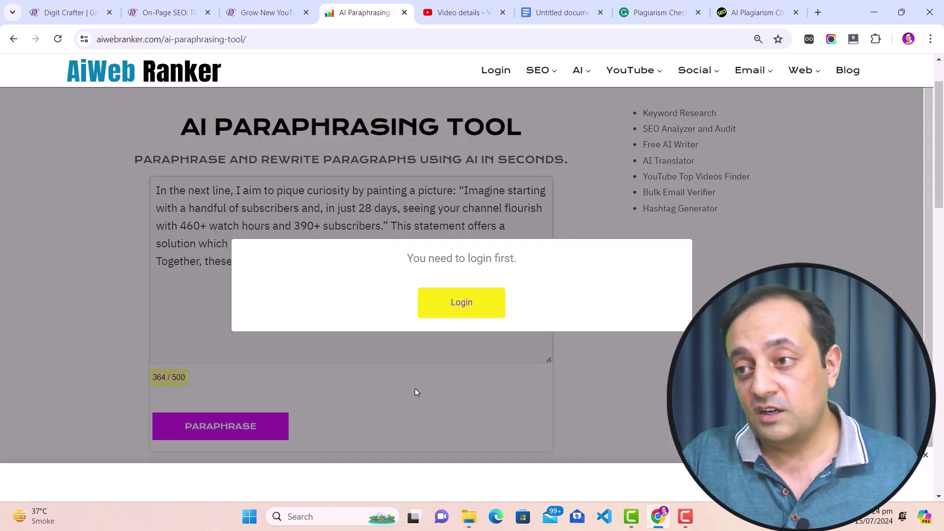
Log in to AiWeb Ranker with the autofilled credentials, keeping the 364/500 hook paragraph in place.
{"action": "left_click", "coordinate": [461, 302]}
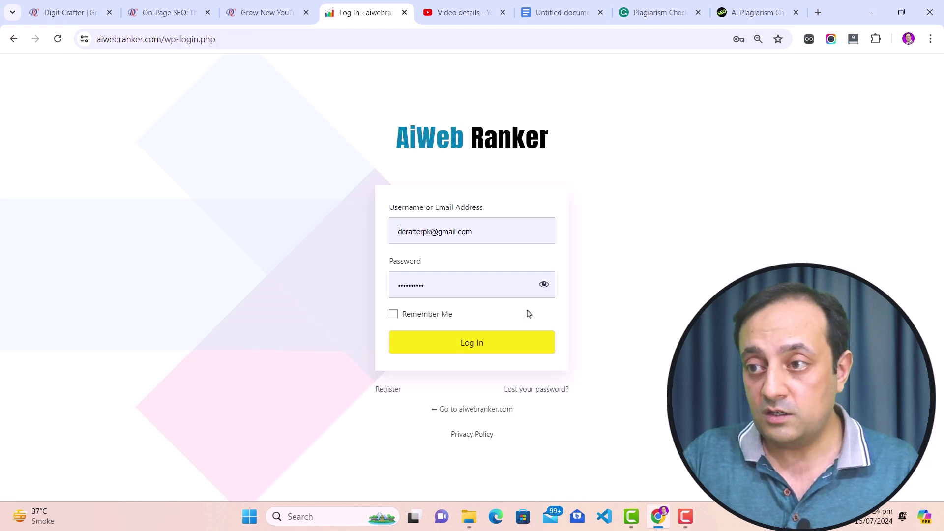
{"action": "left_click", "coordinate": [475, 350]}
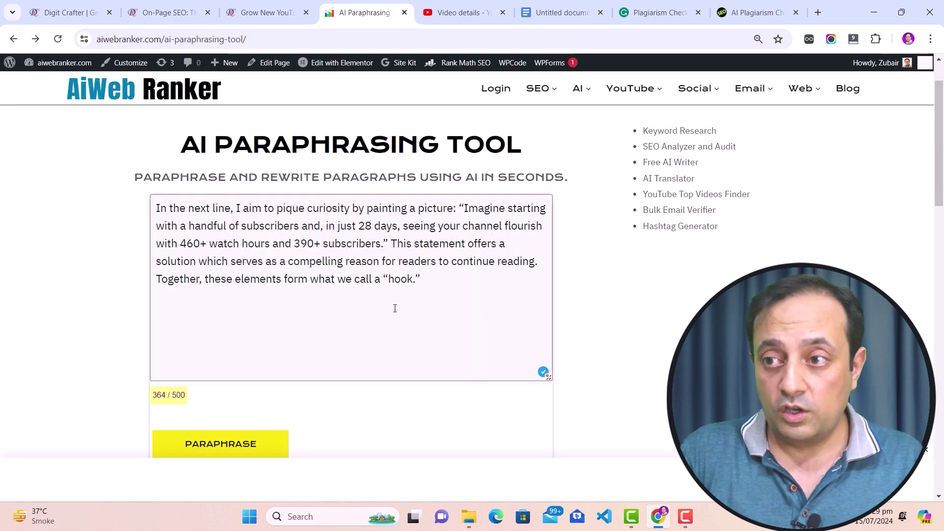
Paraphrase the hook paragraph and select the result beginning 'Let me grab your attention with this scenario…'.
{"action": "left_click", "coordinate": [438, 282]}
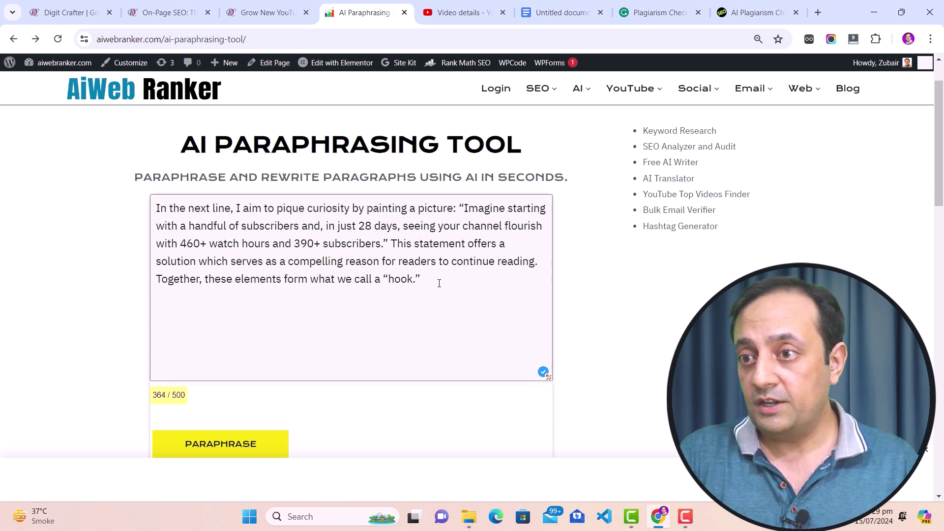
{"action": "scroll", "coordinate": [296, 285], "scroll_direction": "down", "scroll_amount": 1}
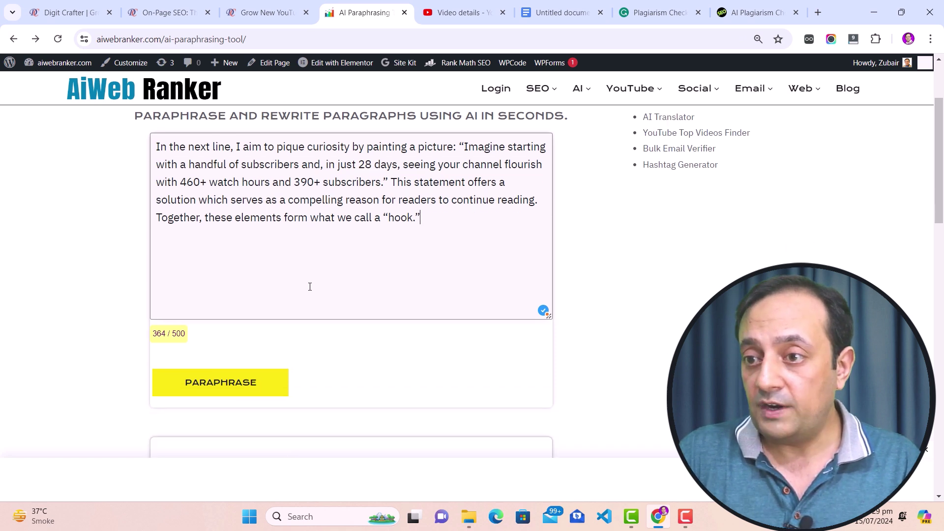
{"action": "left_click", "coordinate": [219, 391]}
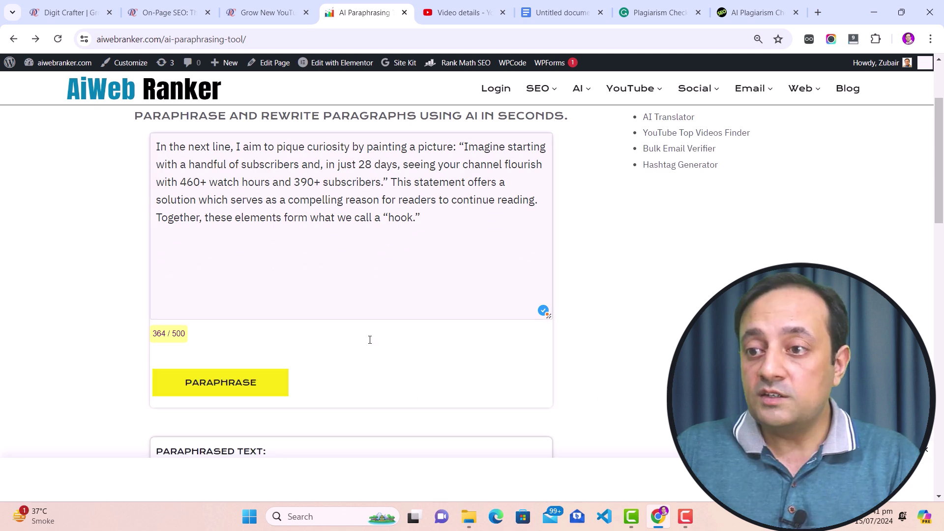
{"action": "scroll", "coordinate": [369, 340], "scroll_direction": "down", "scroll_amount": 3}
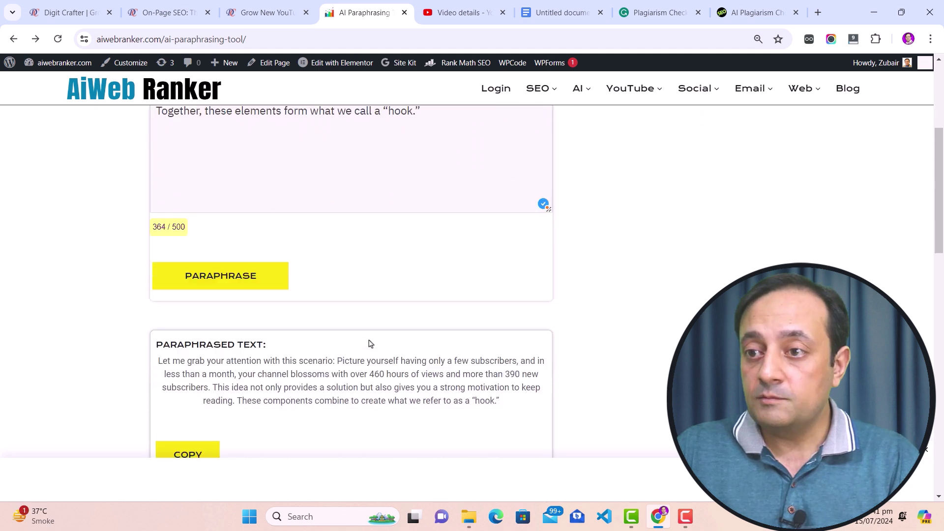
{"action": "left_click_drag", "start_coordinate": [159, 282], "coordinate": [467, 332]}
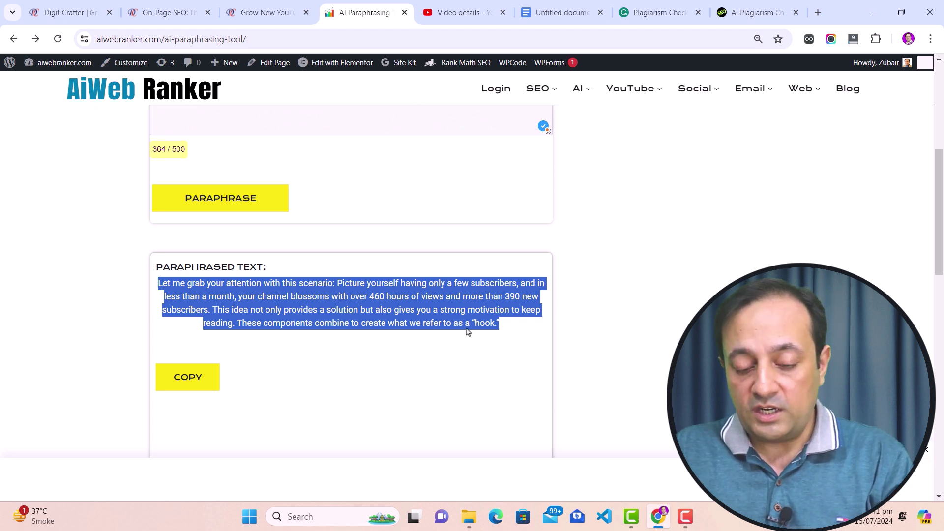
Replace Grammarly's checker text with the paraphrased hook and scan it for plagiarism.
{"action": "left_click", "coordinate": [657, 14]}
{"action": "left_click", "coordinate": [269, 303]}
{"action": "key", "text": "ctrl+a"}
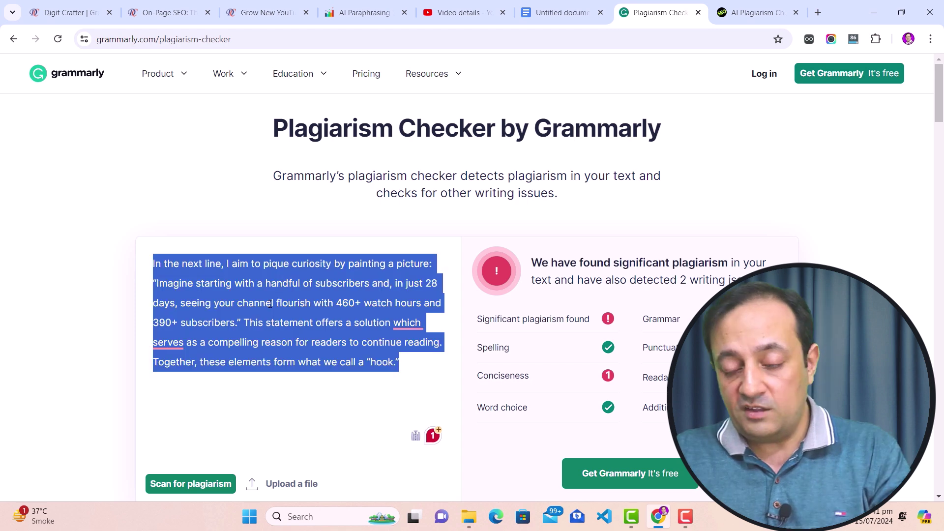
{"action": "key", "text": "ctrl+v"}
{"action": "scroll", "coordinate": [222, 309], "scroll_direction": "down", "scroll_amount": 1}
{"action": "left_click", "coordinate": [187, 429]}
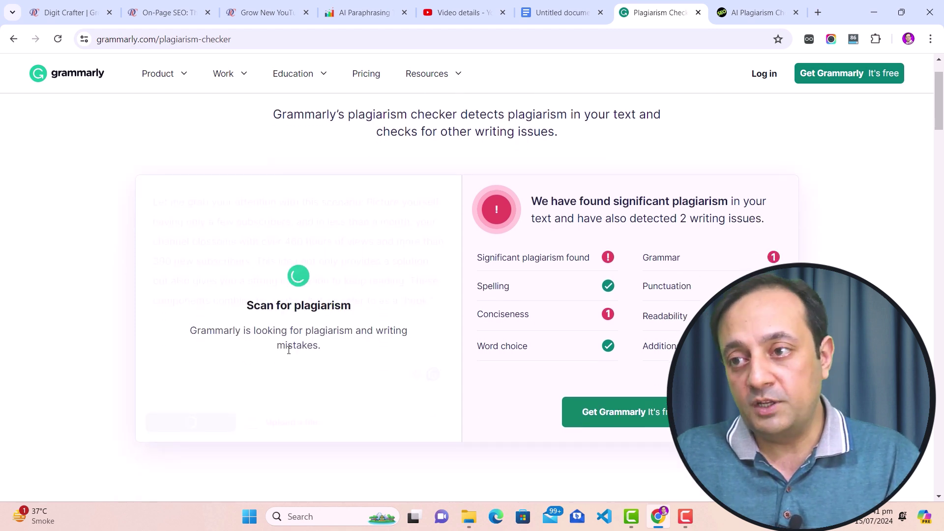
{"action": "left_click_drag", "start_coordinate": [478, 274], "coordinate": [590, 274]}
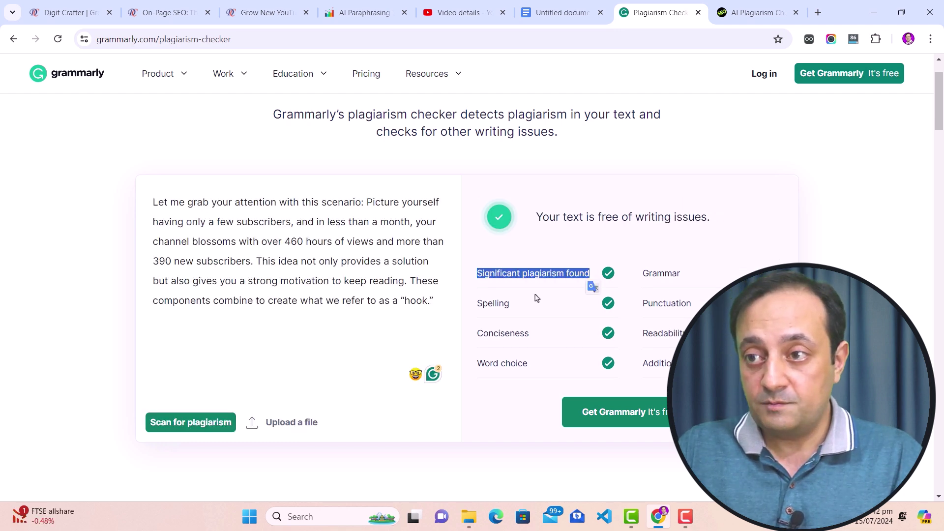
Review the Grammarly result again, then return to the top of AiWeb Ranker's paraphrasing page.
{"action": "left_click", "coordinate": [357, 14]}
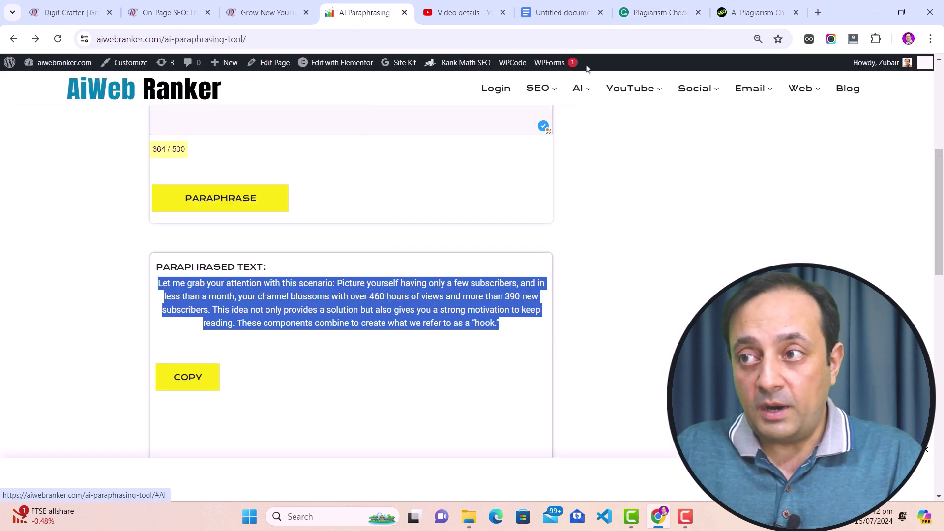
{"action": "left_click", "coordinate": [648, 13]}
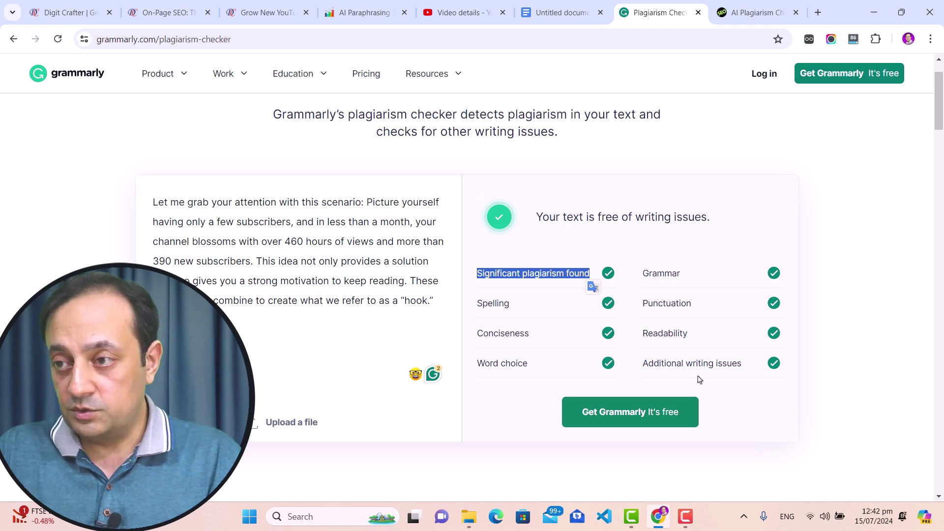
{"action": "left_click", "coordinate": [367, 13]}
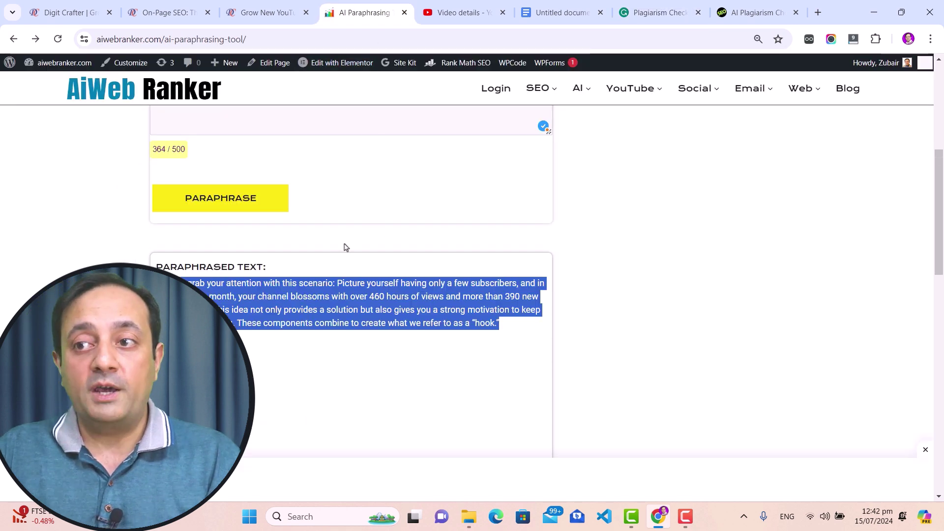
{"action": "scroll", "coordinate": [346, 331], "scroll_direction": "up", "scroll_amount": 6}
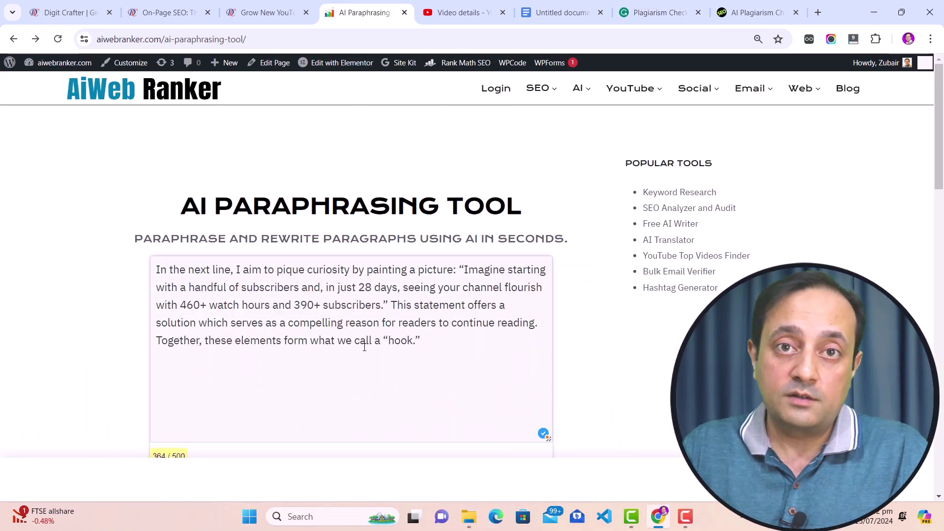